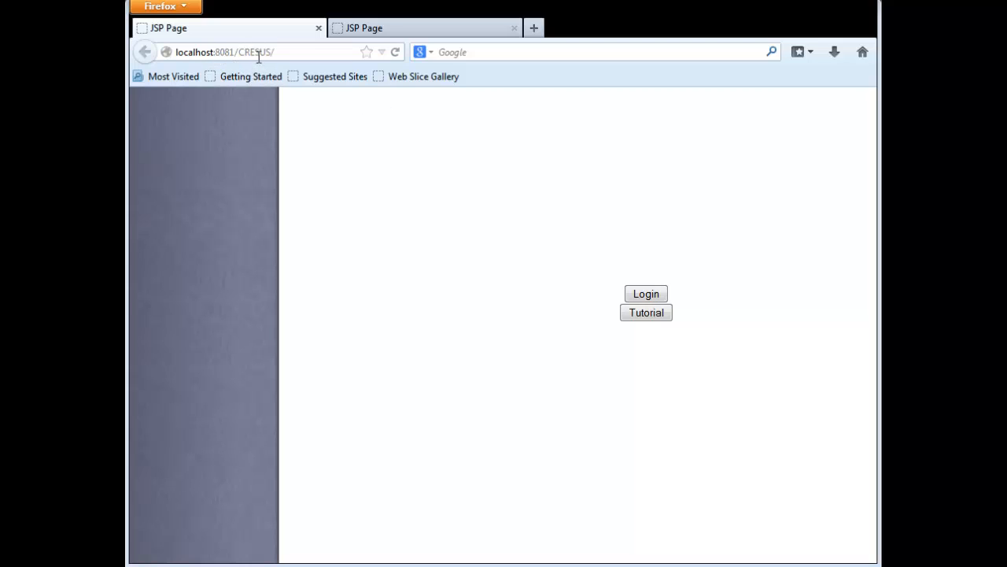
Open the CRESUS login form and log in as user1 with the account password.
{"action": "left_click", "coordinate": [650, 298]}
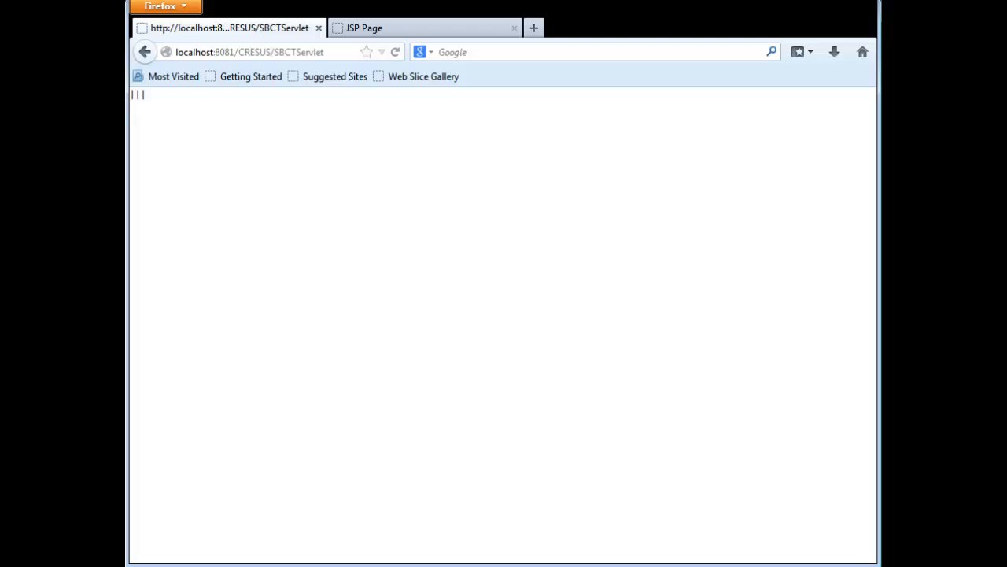
{"action": "left_click", "coordinate": [336, 375]}
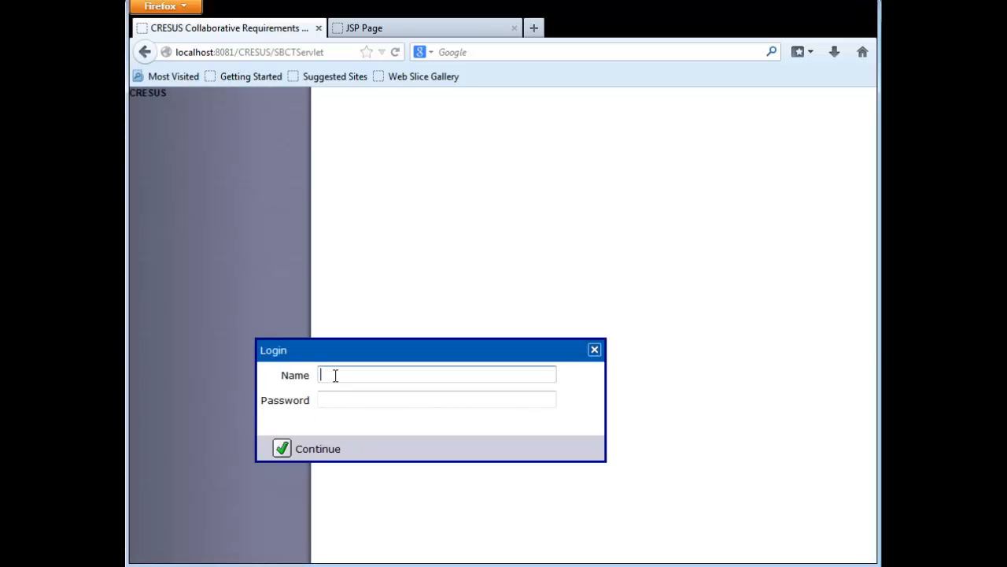
{"action": "type", "text": "user1"}
{"action": "left_click", "coordinate": [339, 398]}
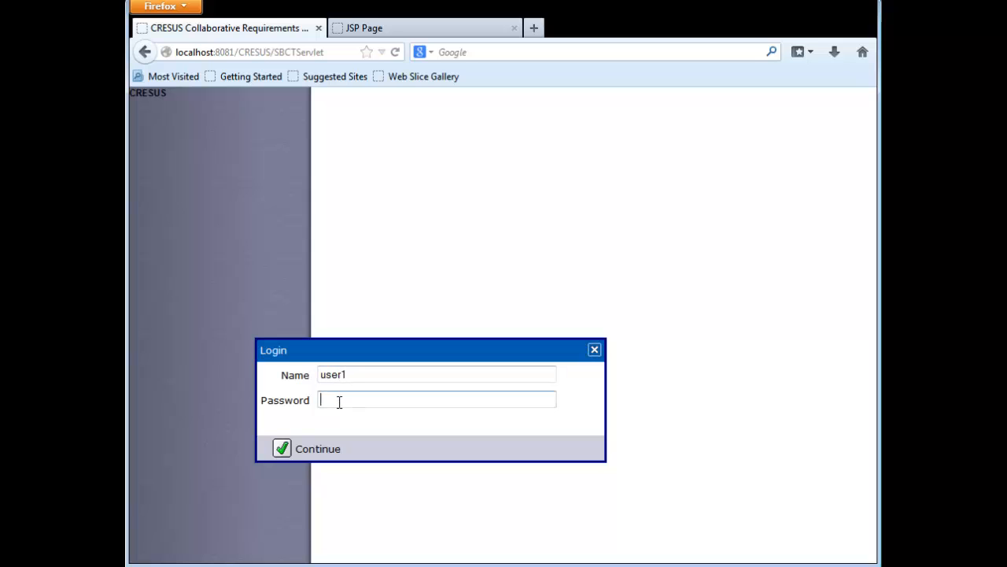
{"action": "type", "text": "user1"}
{"action": "left_click", "coordinate": [318, 450]}
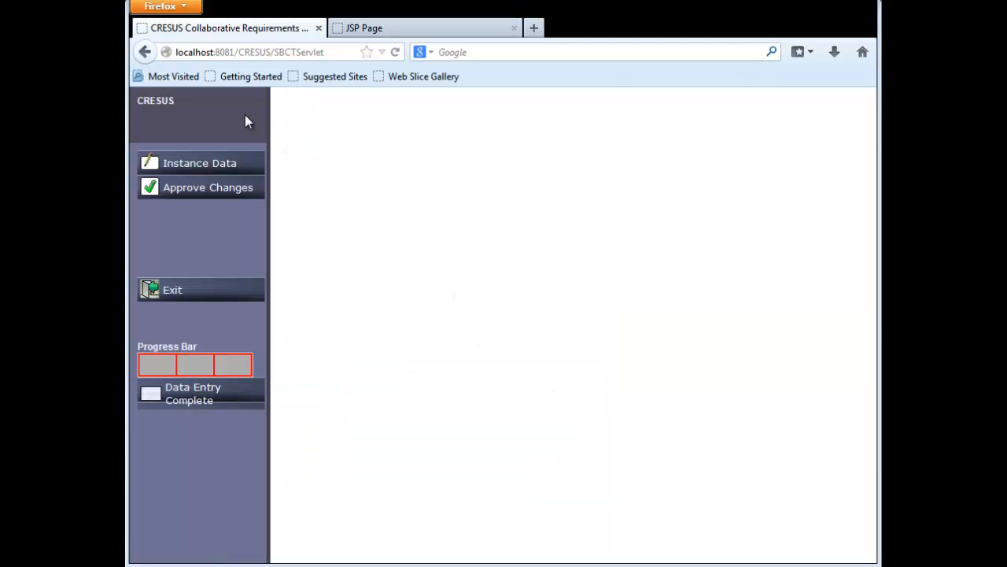
Open the instance data and look through the subject filter's options without applying one.
{"action": "left_click", "coordinate": [241, 170]}
{"action": "left_click", "coordinate": [222, 163]}
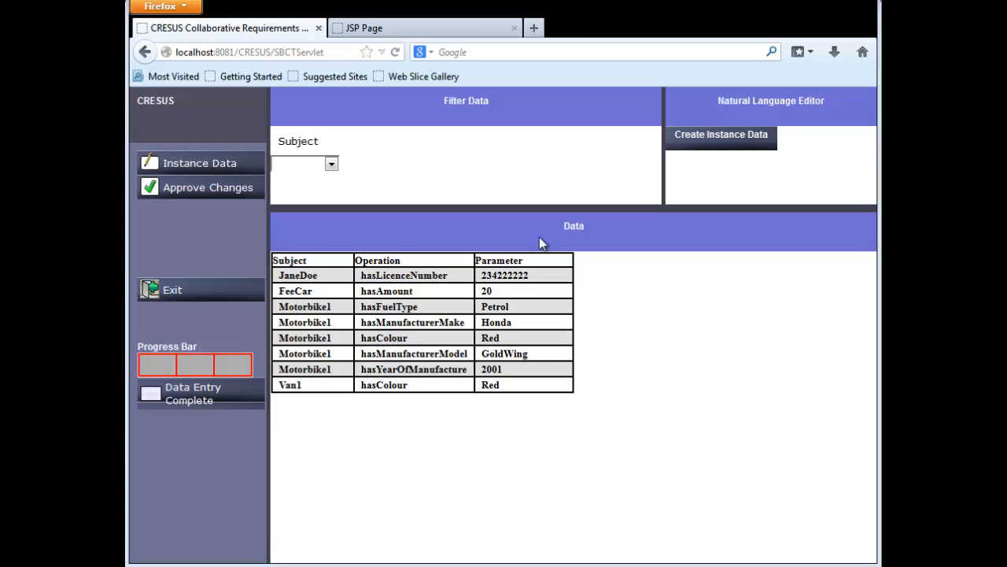
{"action": "left_click", "coordinate": [332, 167]}
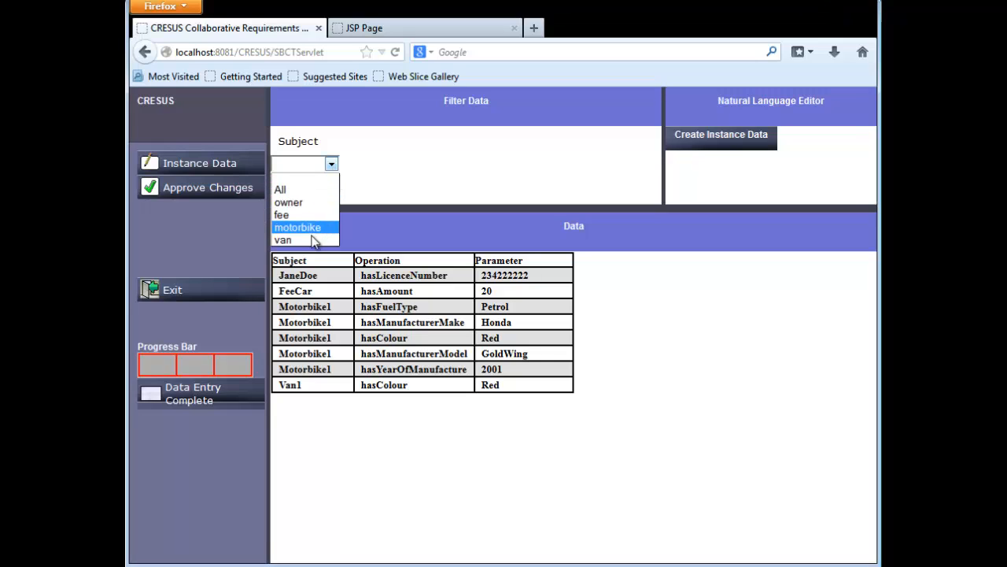
{"action": "left_click", "coordinate": [384, 169]}
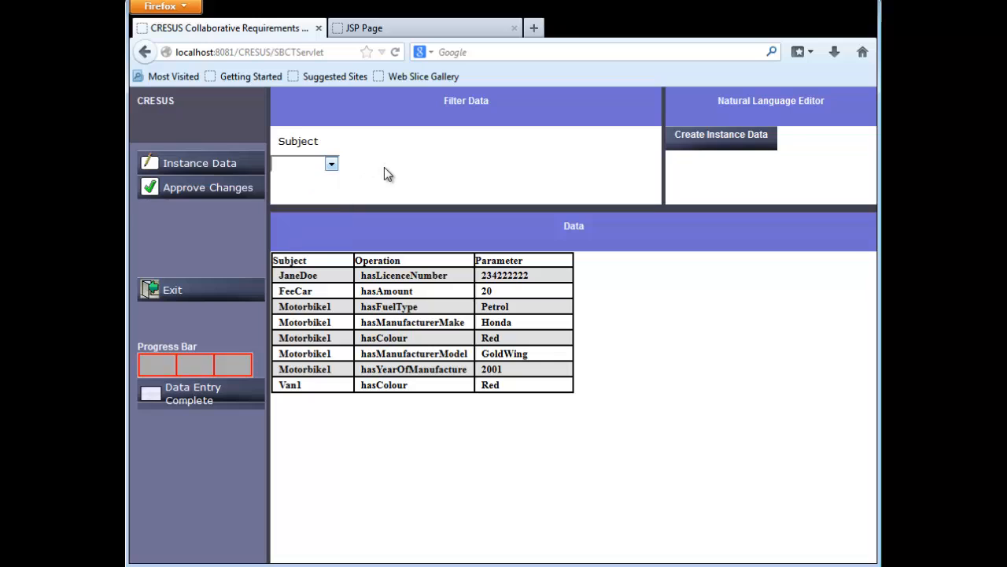
Start creating instance data in the natural language editor and add a new clerk, entering the clerk's full name.
{"action": "left_click", "coordinate": [746, 150]}
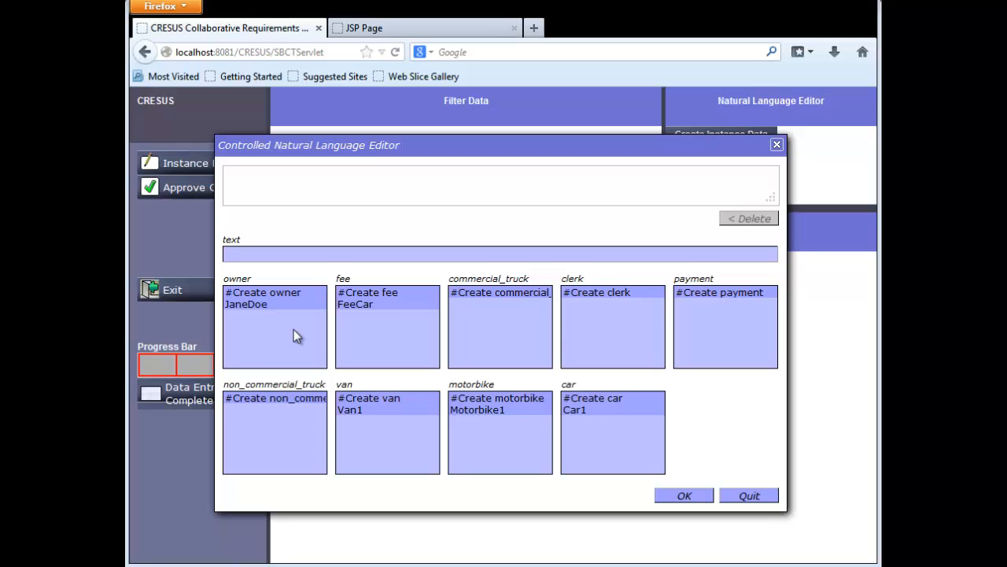
{"action": "left_click", "coordinate": [581, 299]}
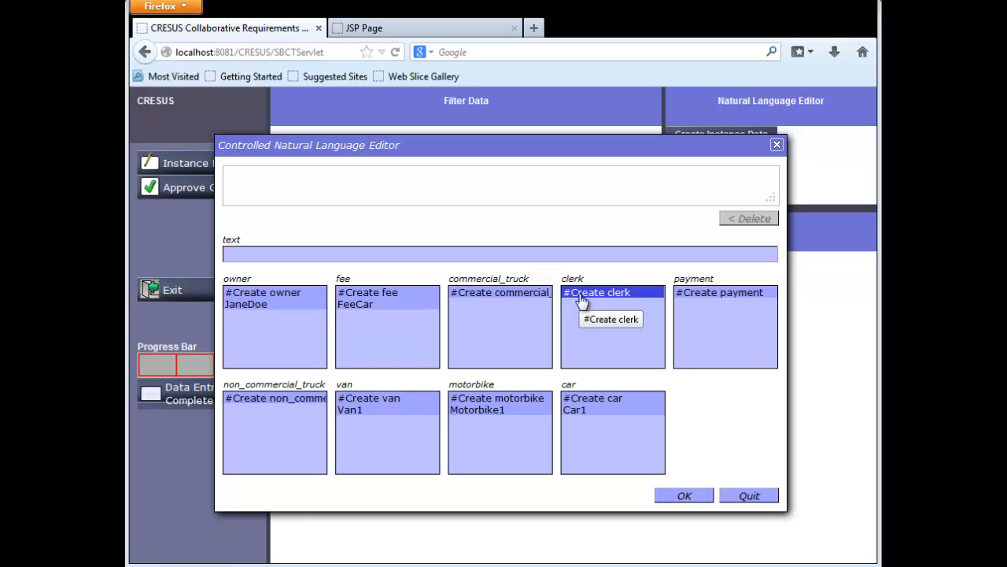
{"action": "double_click", "coordinate": [581, 297]}
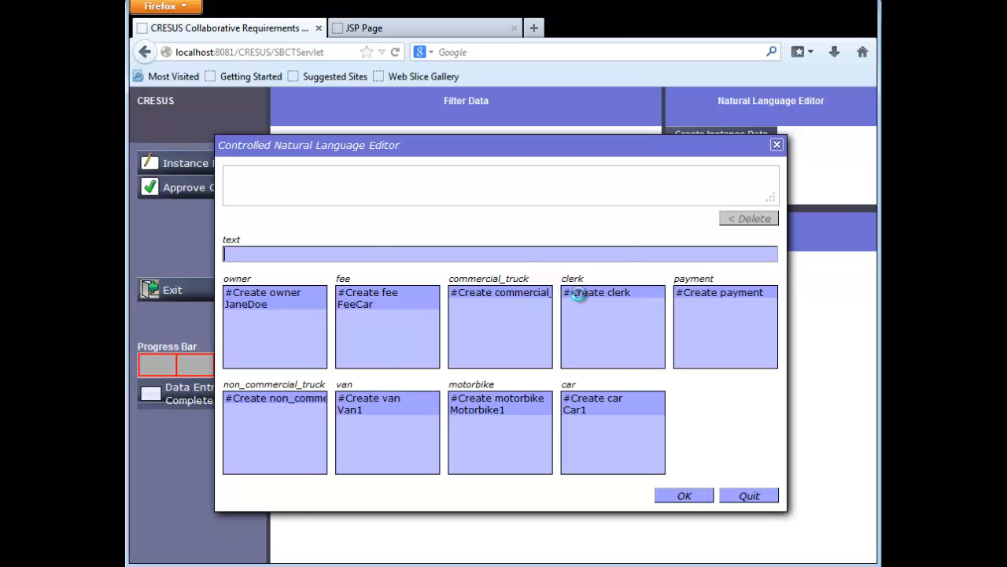
{"action": "left_click", "coordinate": [475, 287]}
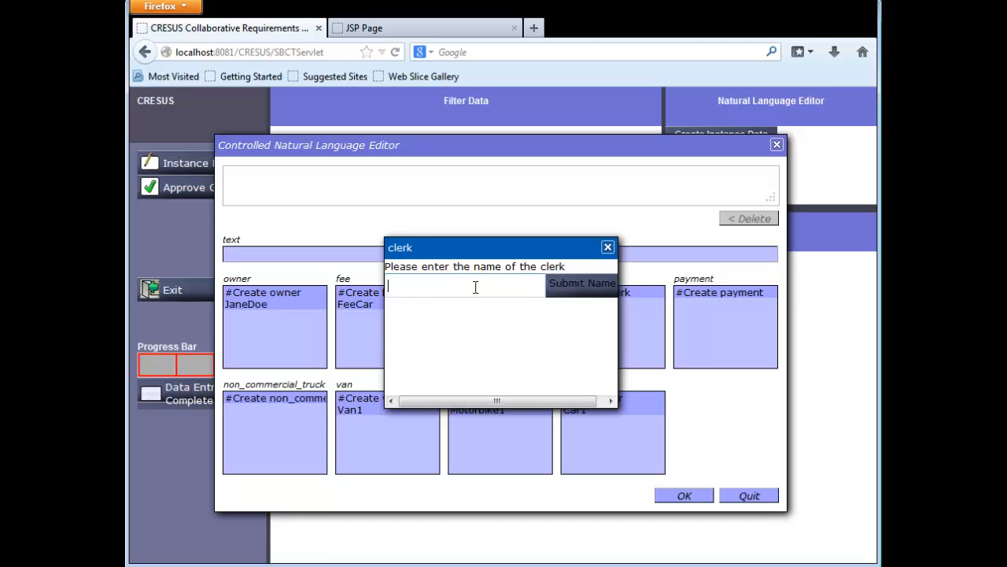
{"action": "type", "text": "JohnSmith"}
{"action": "left_click", "coordinate": [568, 289]}
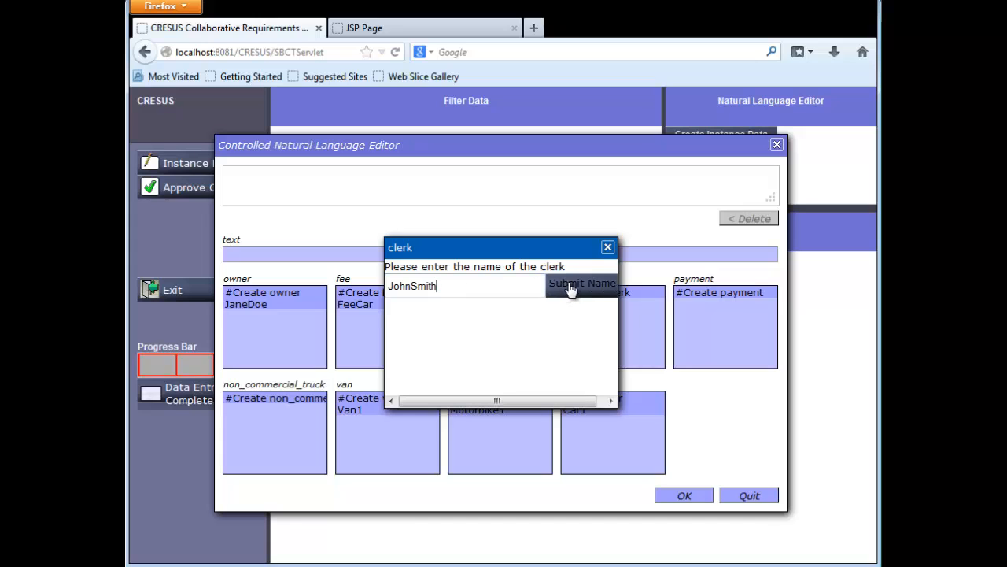
Build and save a statement in which the new clerk issuesNewRegistration for the existing owner, ending it with a period.
{"action": "left_click", "coordinate": [601, 306]}
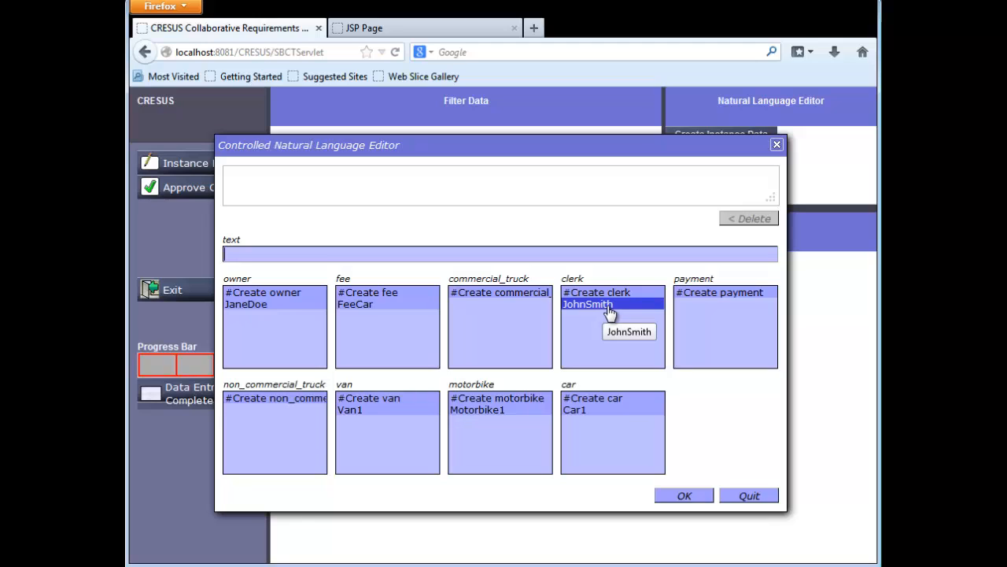
{"action": "double_click", "coordinate": [608, 306]}
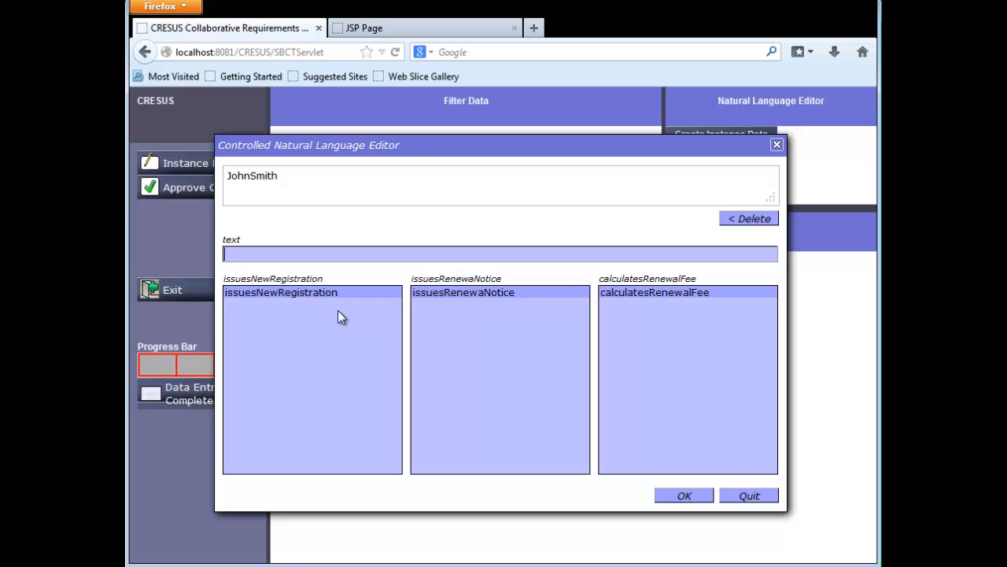
{"action": "left_click", "coordinate": [317, 299]}
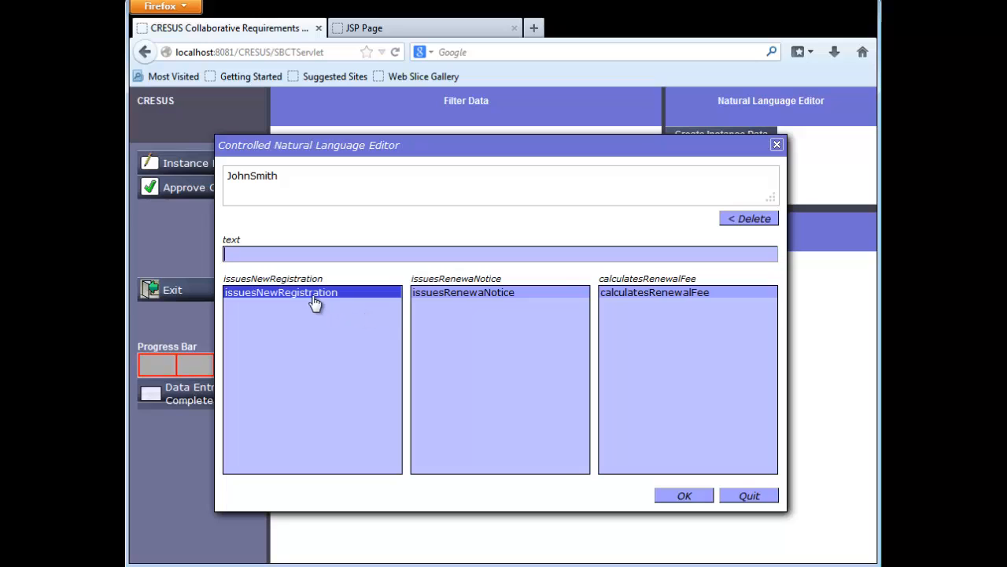
{"action": "double_click", "coordinate": [315, 302]}
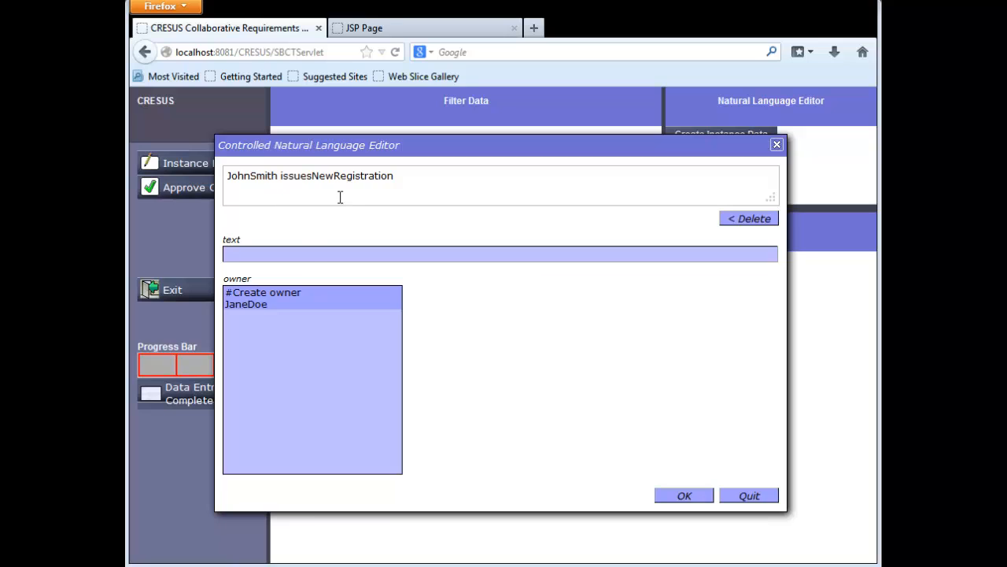
{"action": "left_click", "coordinate": [269, 312]}
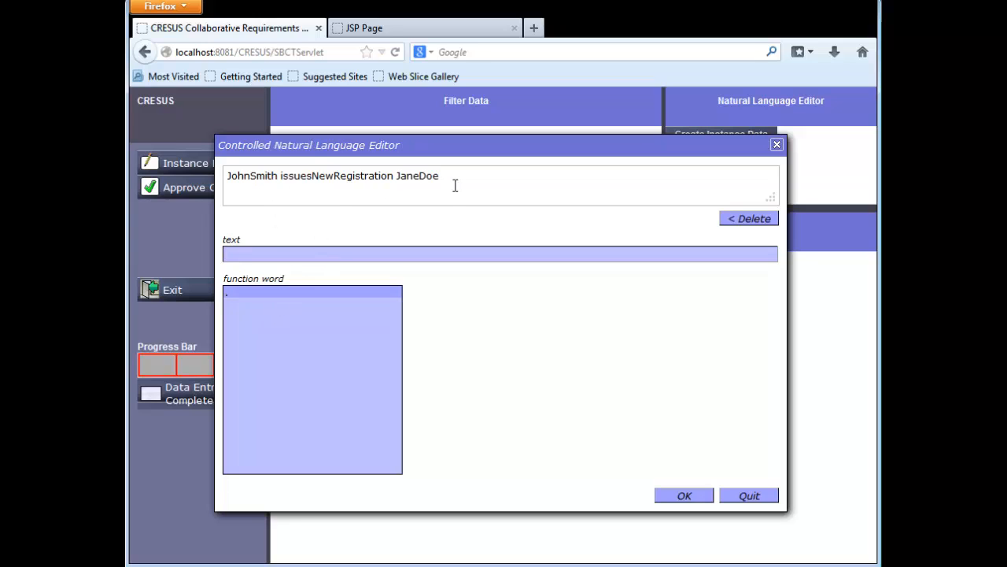
{"action": "left_click", "coordinate": [274, 296]}
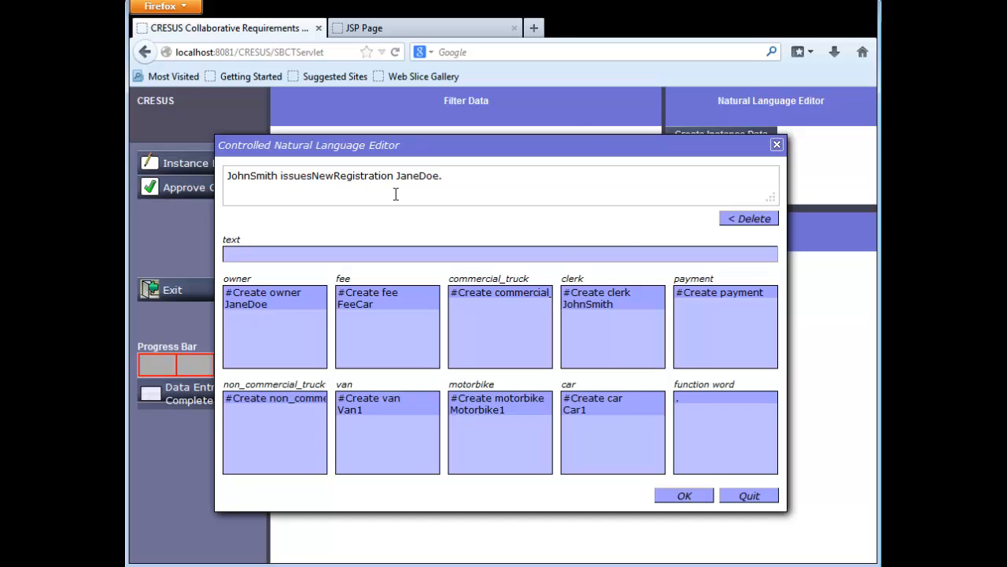
{"action": "left_click", "coordinate": [685, 498]}
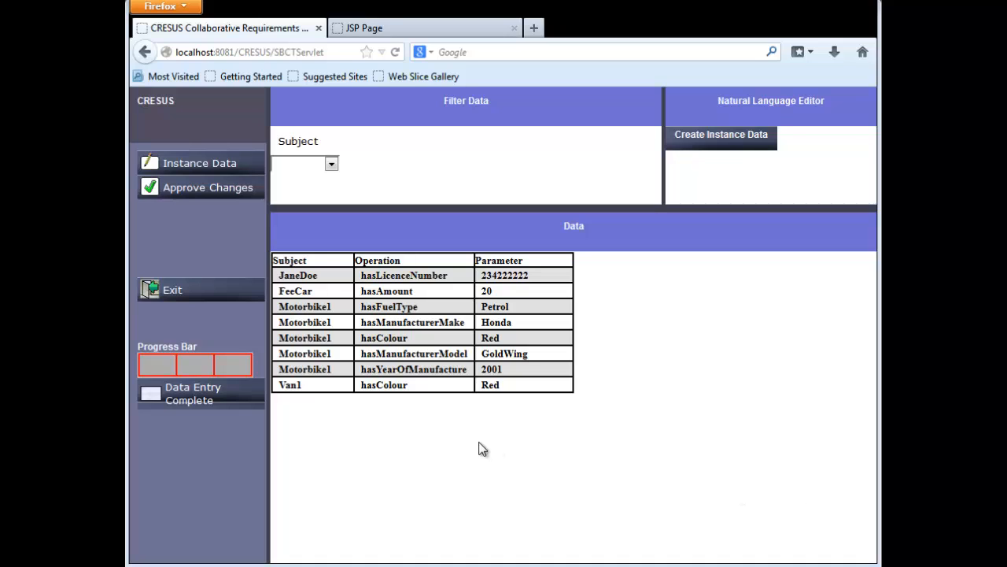
Exit the CRESUS session and enter "test" for Highlight #1 and Highlight #2 in the journal.
{"action": "left_click", "coordinate": [227, 291]}
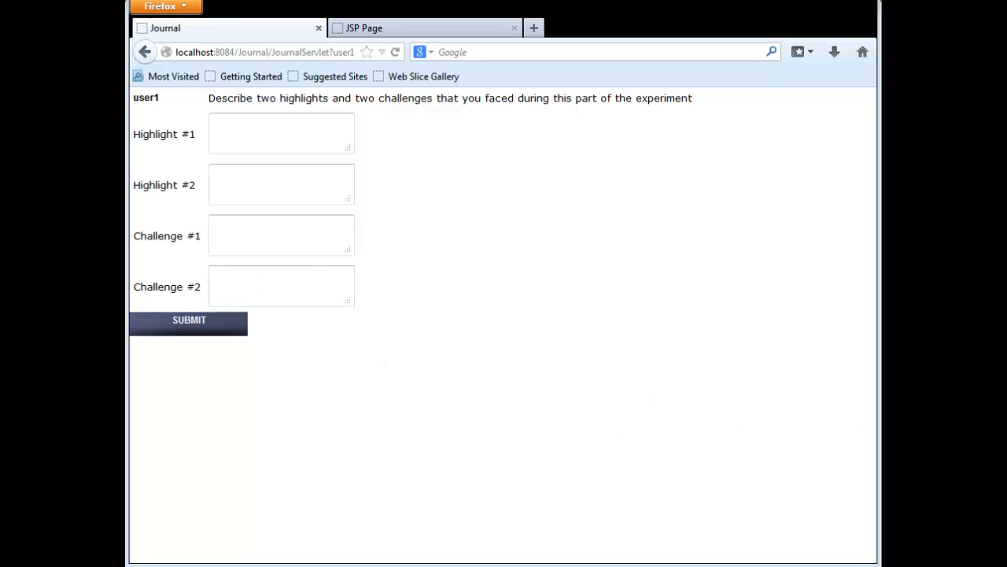
{"action": "left_click", "coordinate": [309, 144]}
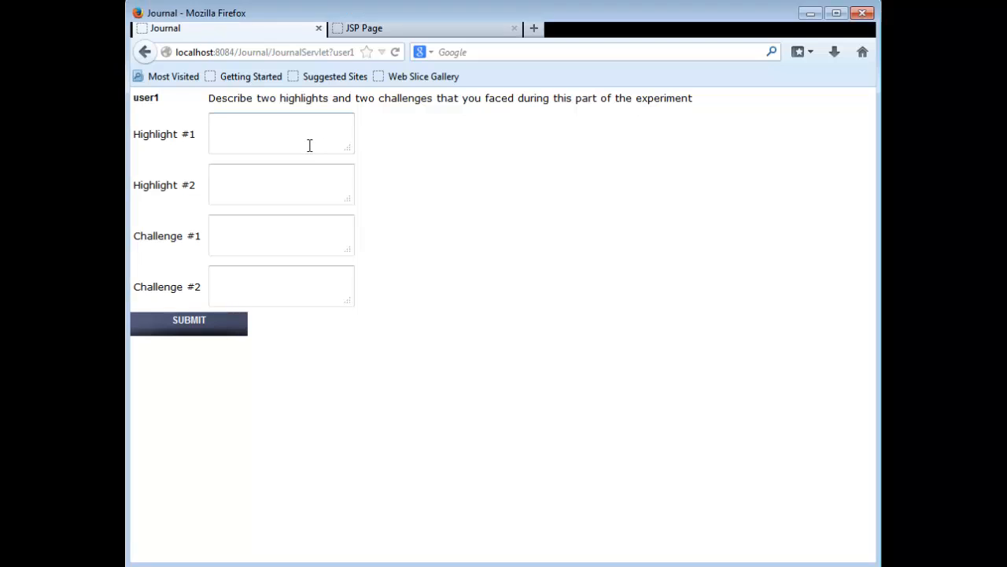
{"action": "type", "text": "tesst"}
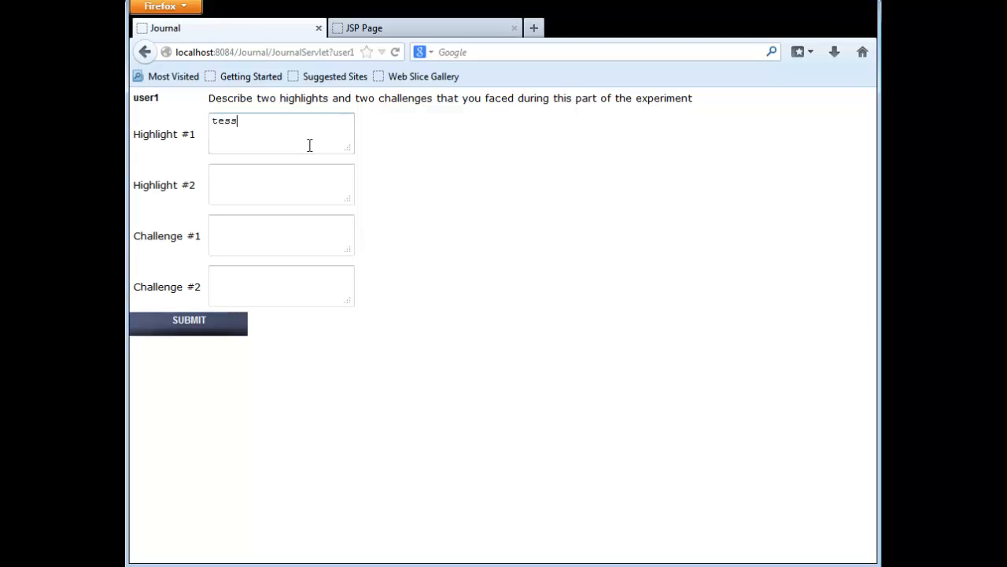
{"action": "key", "text": "BackSpace"}
{"action": "key", "text": "BackSpace"}
{"action": "left_click", "coordinate": [280, 180]}
{"action": "type", "text": "test"}
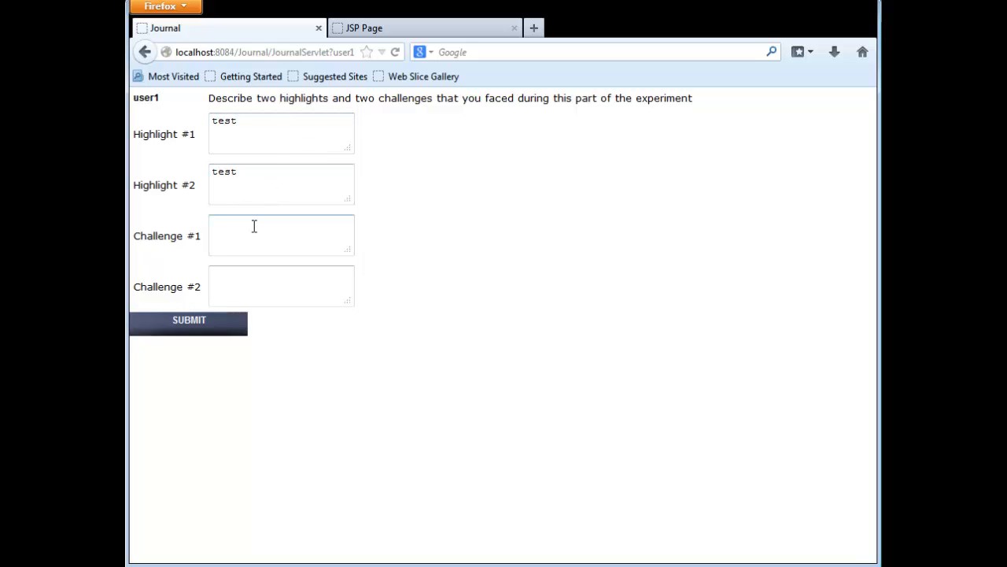
Enter "test" for Challenge #1 and Challenge #2, submit the journal comments and dismiss the confirmation.
{"action": "left_click", "coordinate": [254, 226]}
{"action": "type", "text": "test"}
{"action": "left_click", "coordinate": [237, 275]}
{"action": "type", "text": "test"}
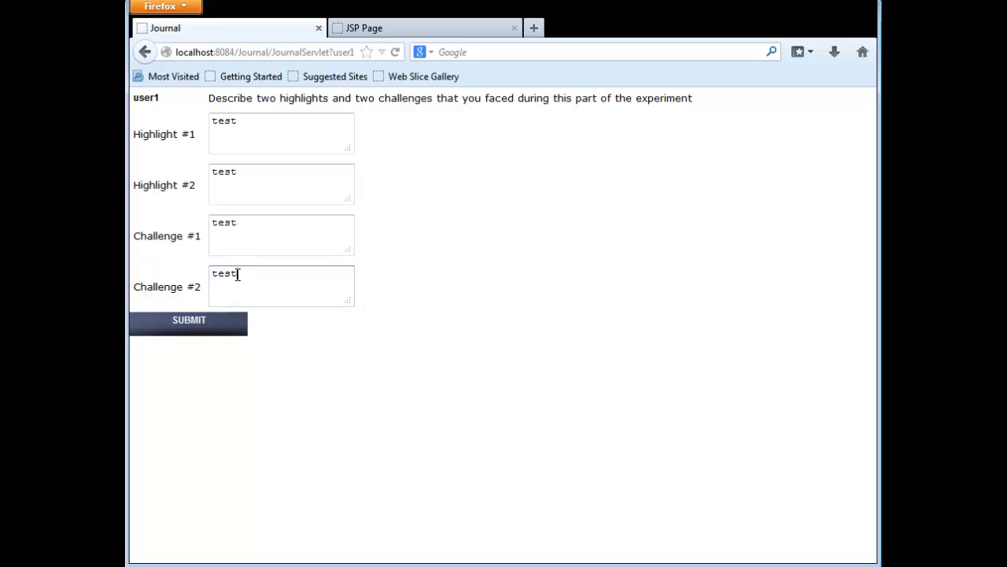
{"action": "left_click", "coordinate": [209, 325]}
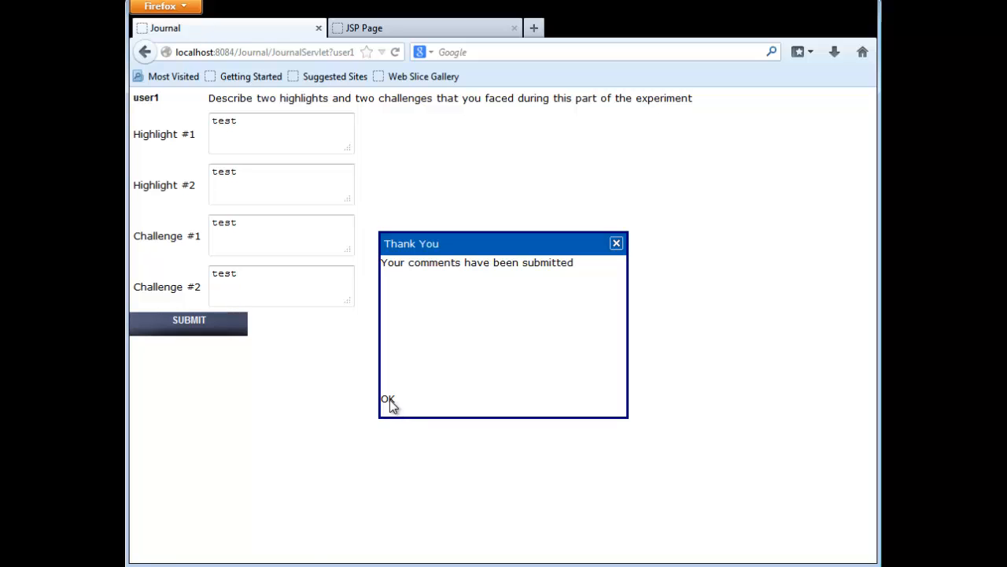
{"action": "left_click", "coordinate": [388, 399]}
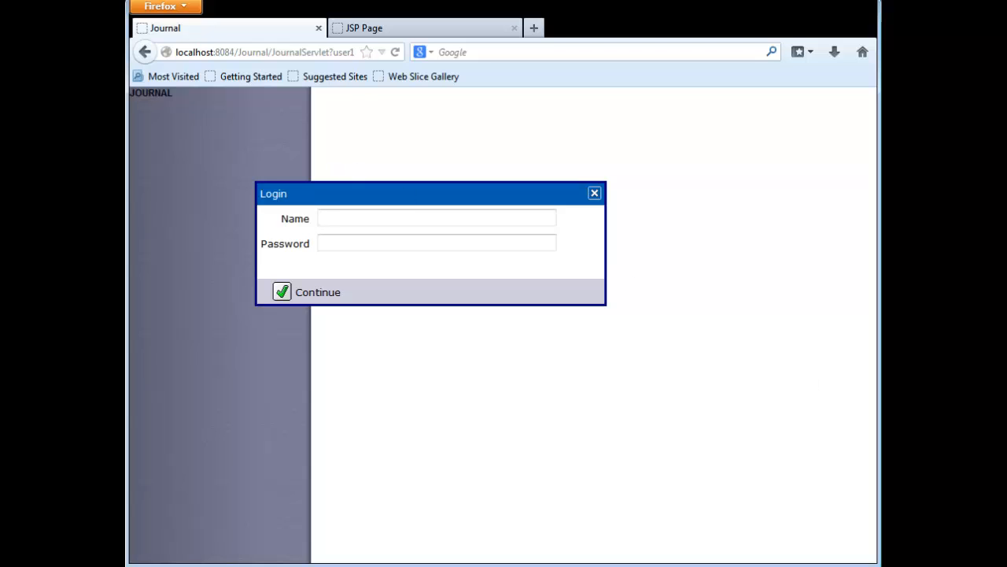
Return to the CRESUS login form and log in as be1 with the account password.
{"action": "left_click", "coordinate": [146, 52]}
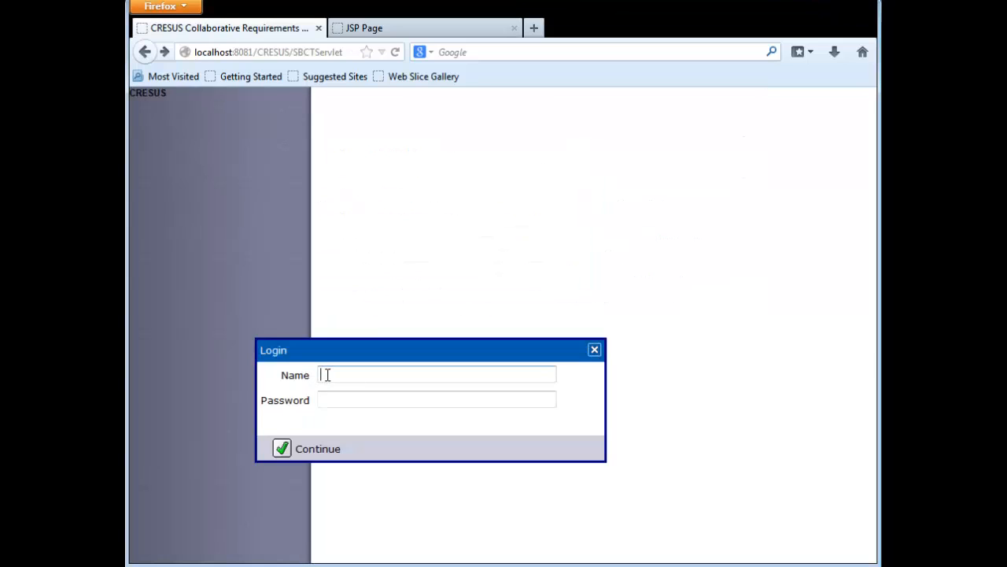
{"action": "type", "text": "be1"}
{"action": "left_click", "coordinate": [335, 402]}
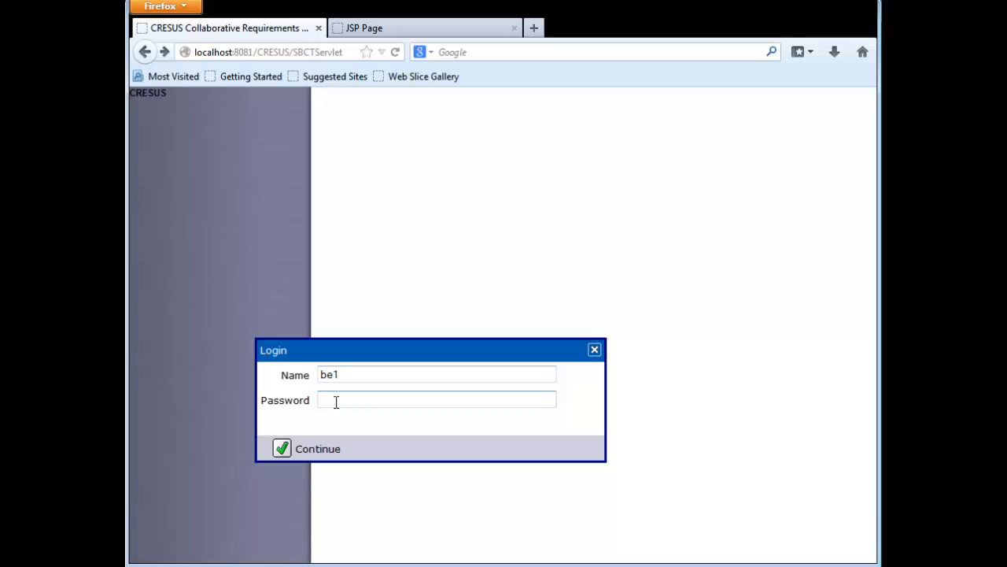
{"action": "type", "text": "be1"}
{"action": "left_click", "coordinate": [323, 450]}
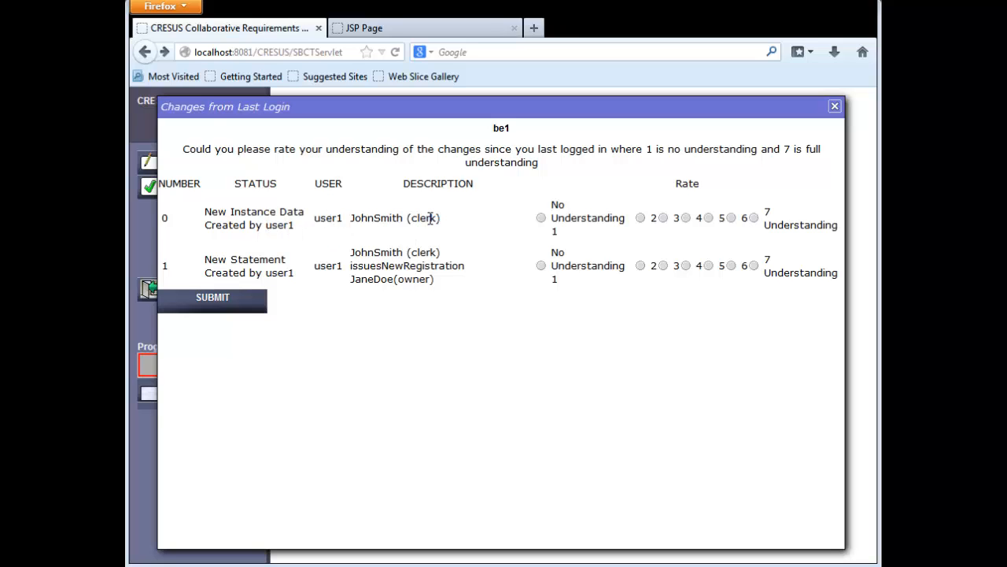
Rate the understanding of both listed changes as 7 and submit the ratings.
{"action": "left_click", "coordinate": [753, 219]}
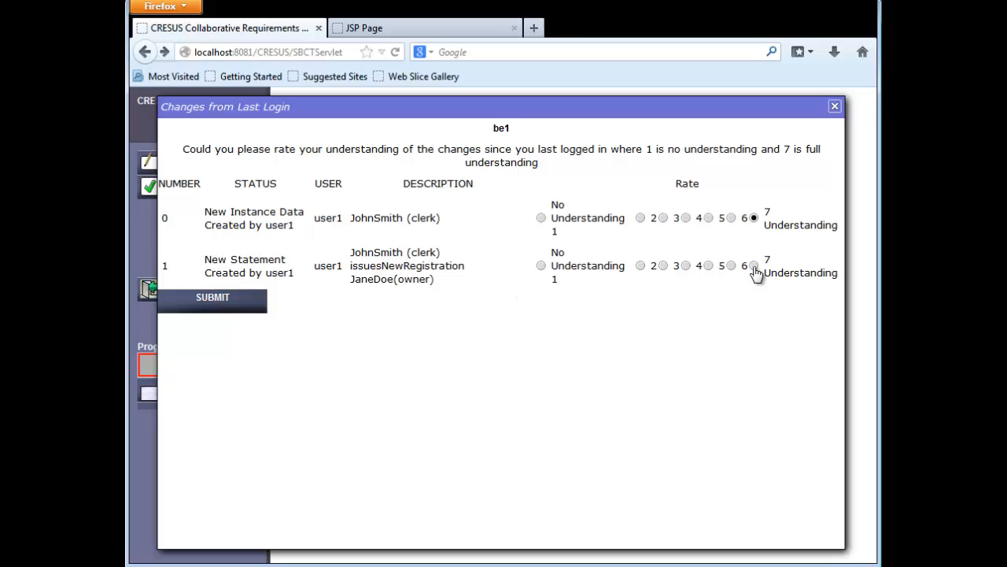
{"action": "left_click", "coordinate": [243, 304]}
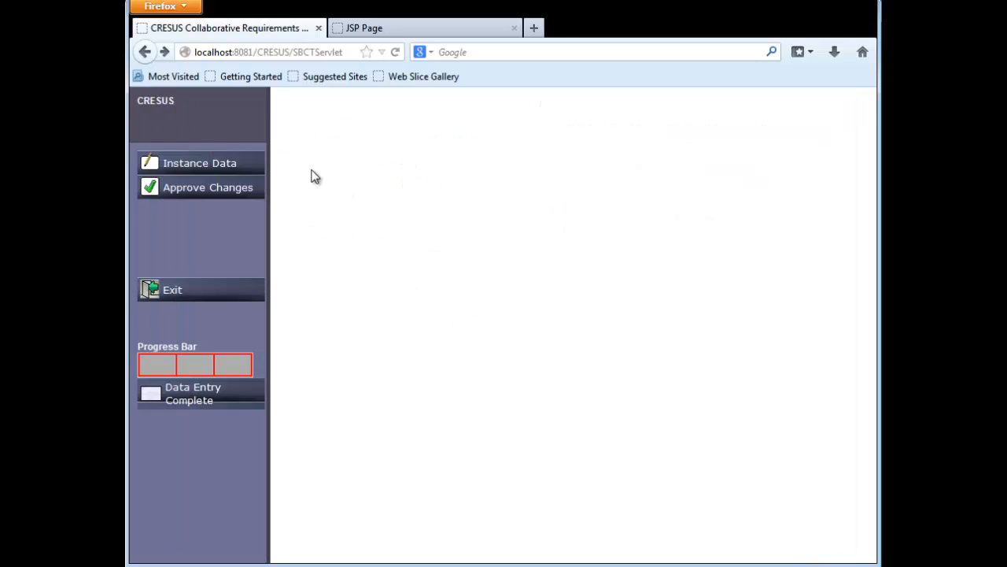
Review the instance data, open the changes awaiting approval and accept the clerk's issuesNewRegistration statement for the owner.
{"action": "left_click", "coordinate": [247, 170]}
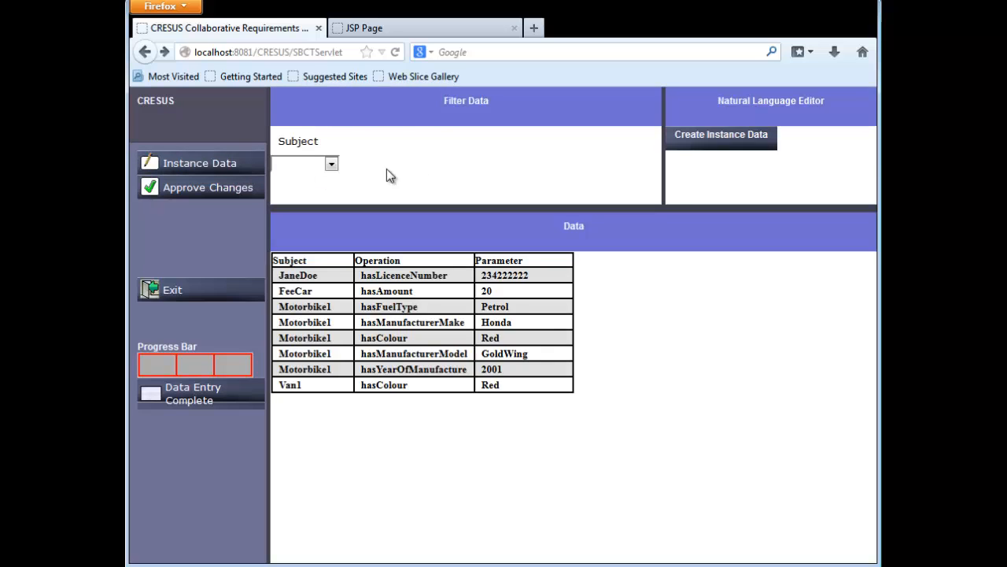
{"action": "left_click", "coordinate": [236, 196]}
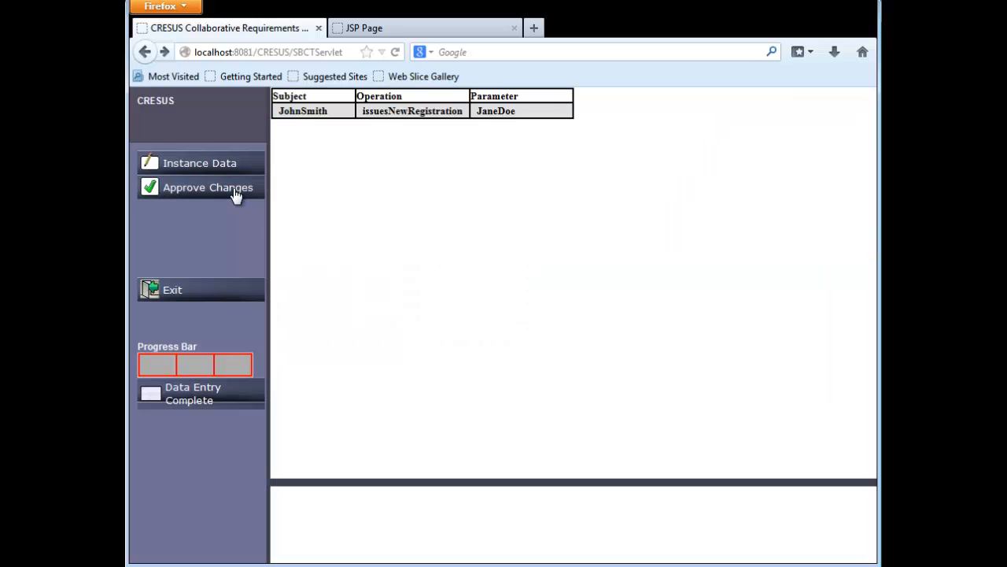
{"action": "left_click", "coordinate": [341, 120]}
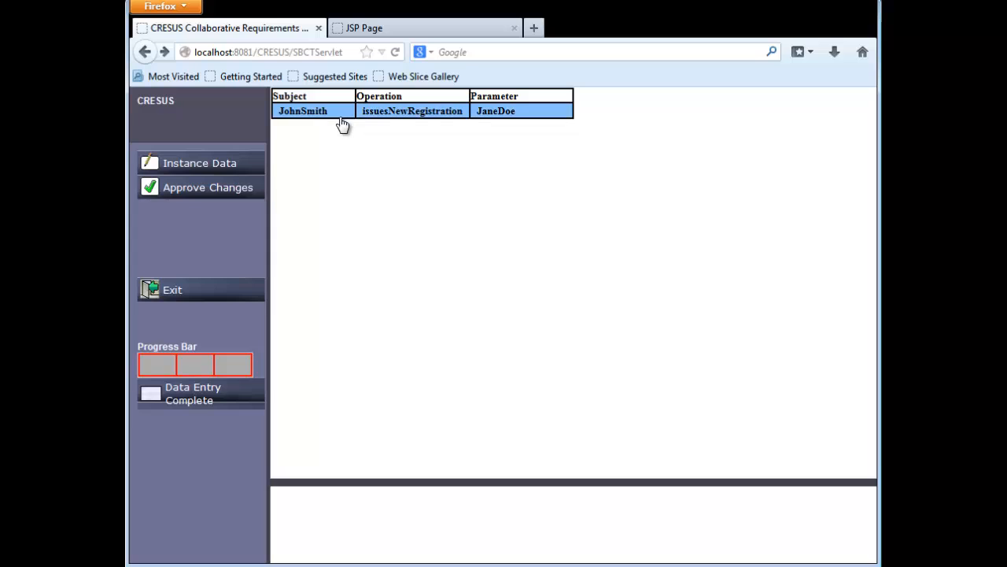
{"action": "left_click", "coordinate": [453, 119]}
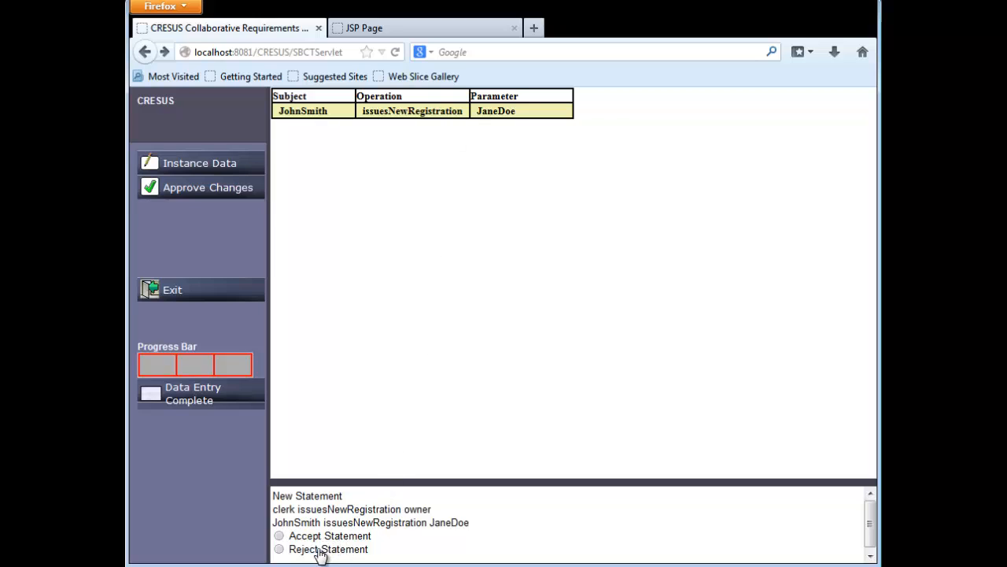
{"action": "left_click", "coordinate": [279, 535]}
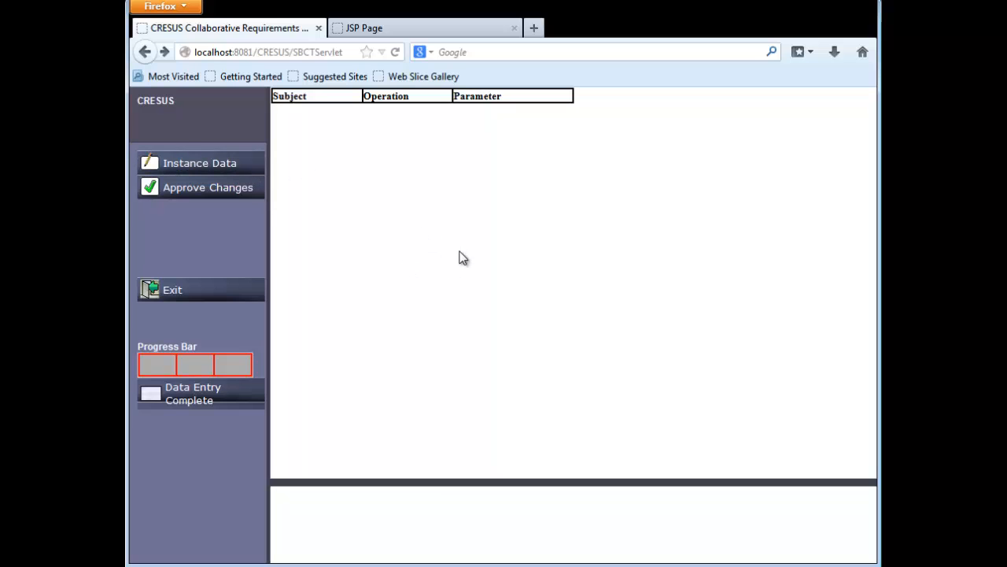
Exit the CRESUS session and log in as ita1 with the account password.
{"action": "left_click", "coordinate": [231, 288]}
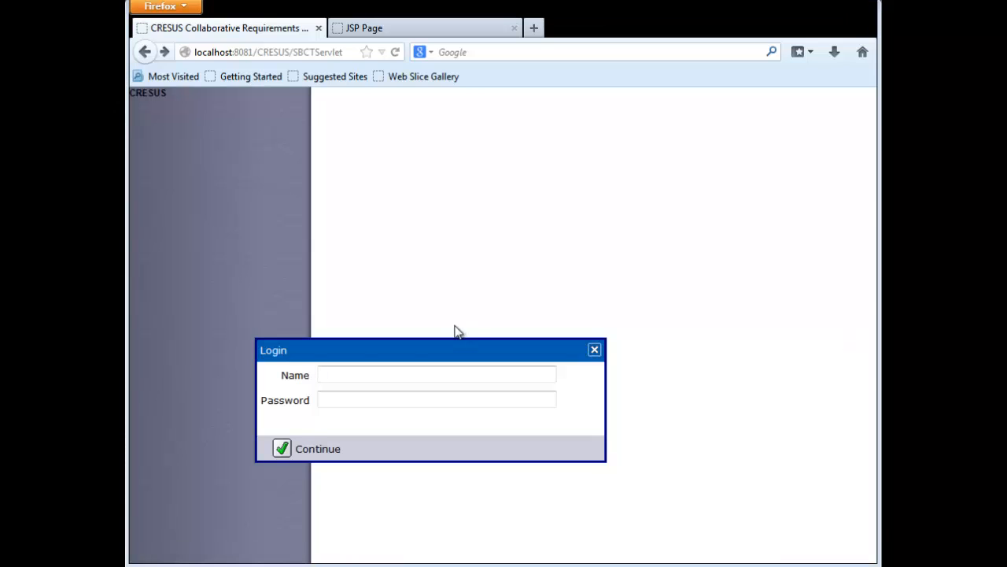
{"action": "left_click", "coordinate": [350, 378]}
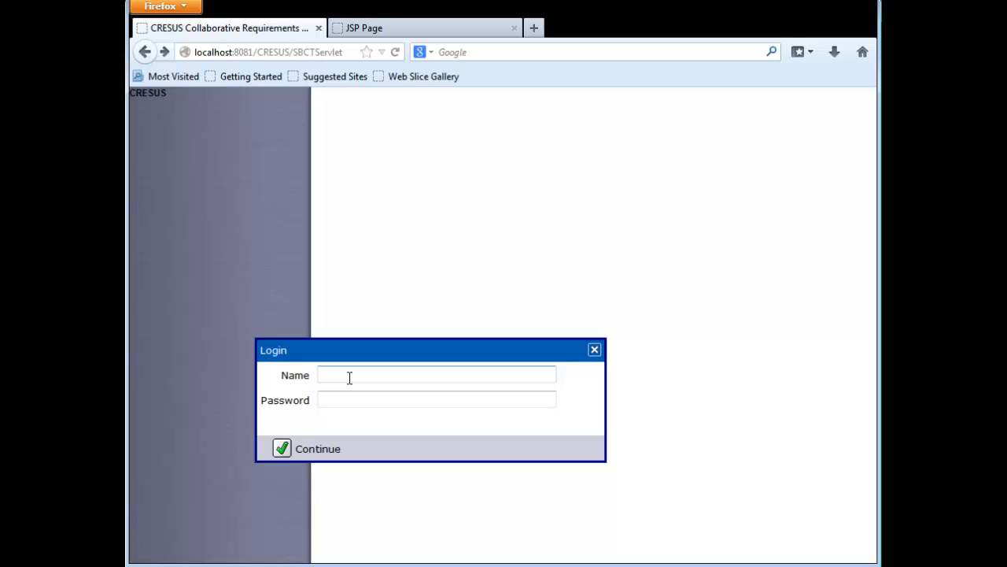
{"action": "type", "text": "ita1"}
{"action": "left_click", "coordinate": [345, 396]}
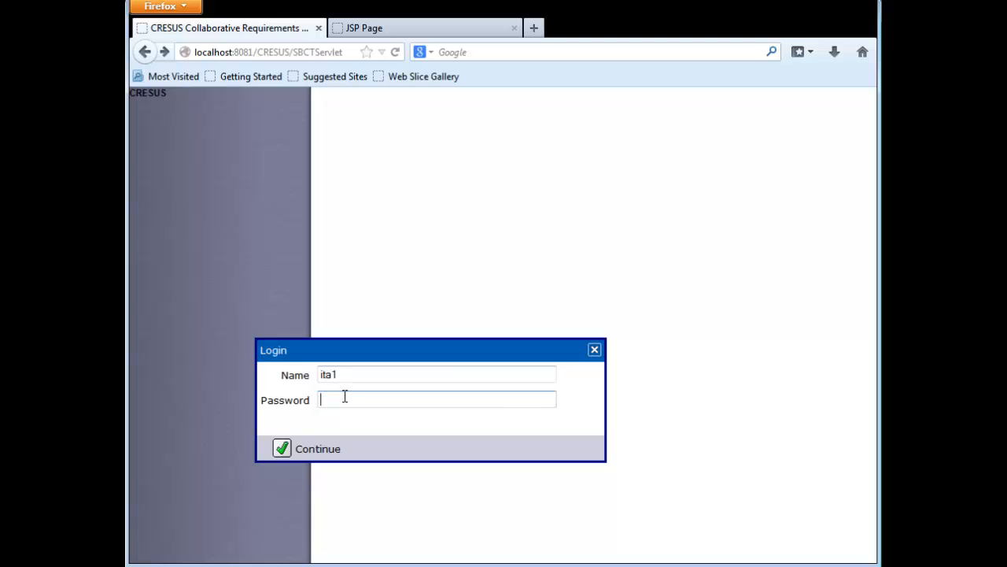
{"action": "type", "text": "ita1"}
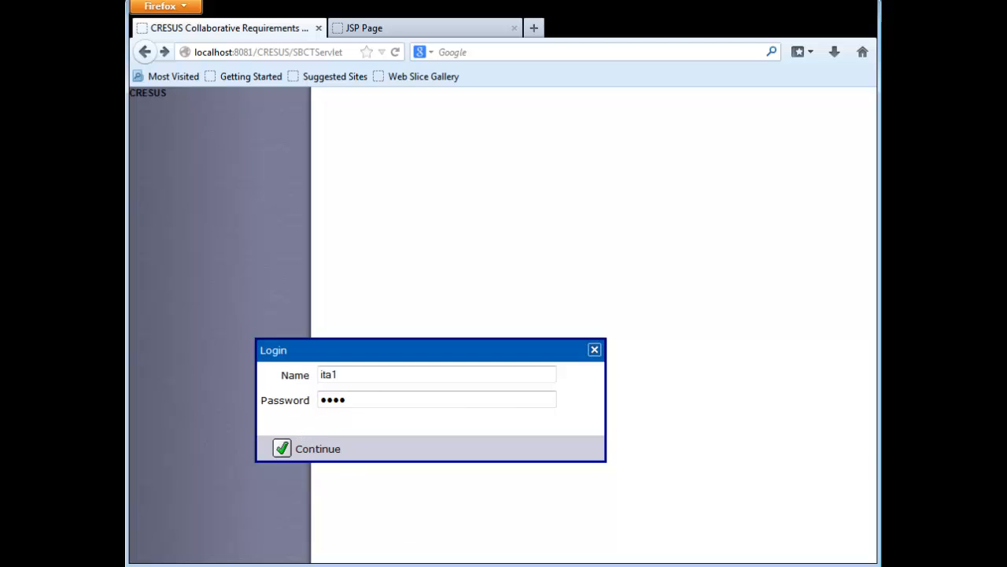
{"action": "key", "text": "Return"}
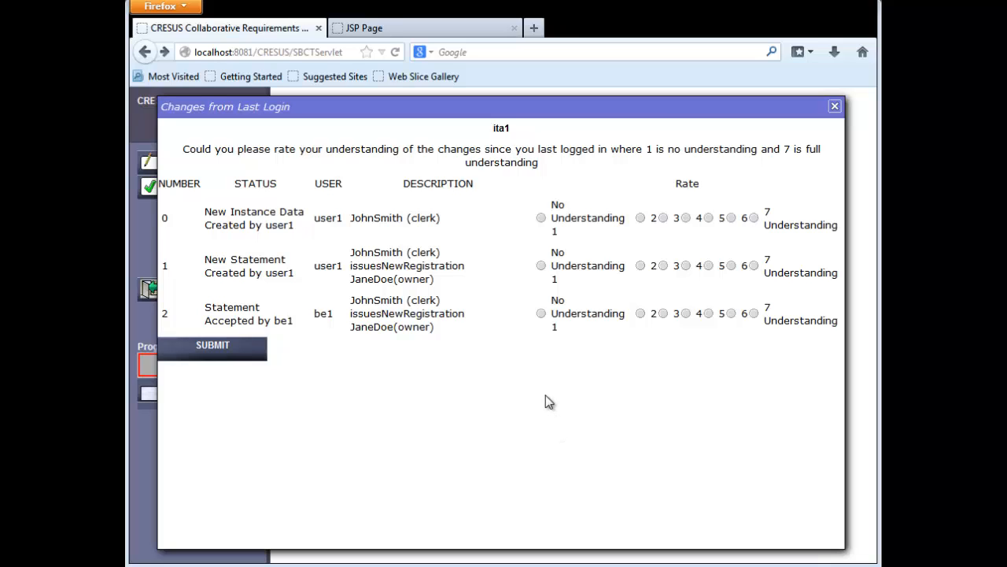
Rate the understanding of all three listed changes as 7 and submit the ratings.
{"action": "left_click", "coordinate": [754, 218]}
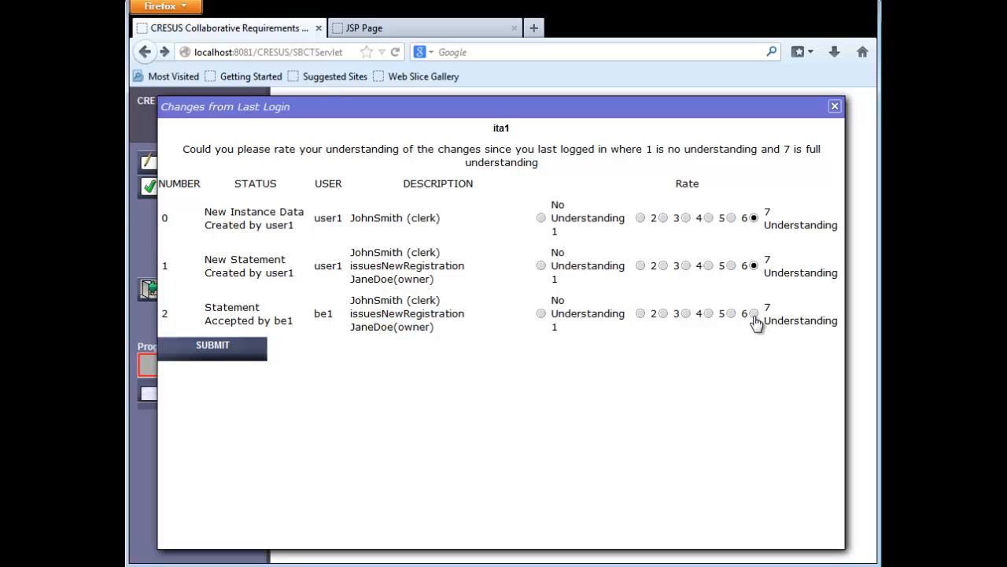
{"action": "left_click", "coordinate": [236, 353]}
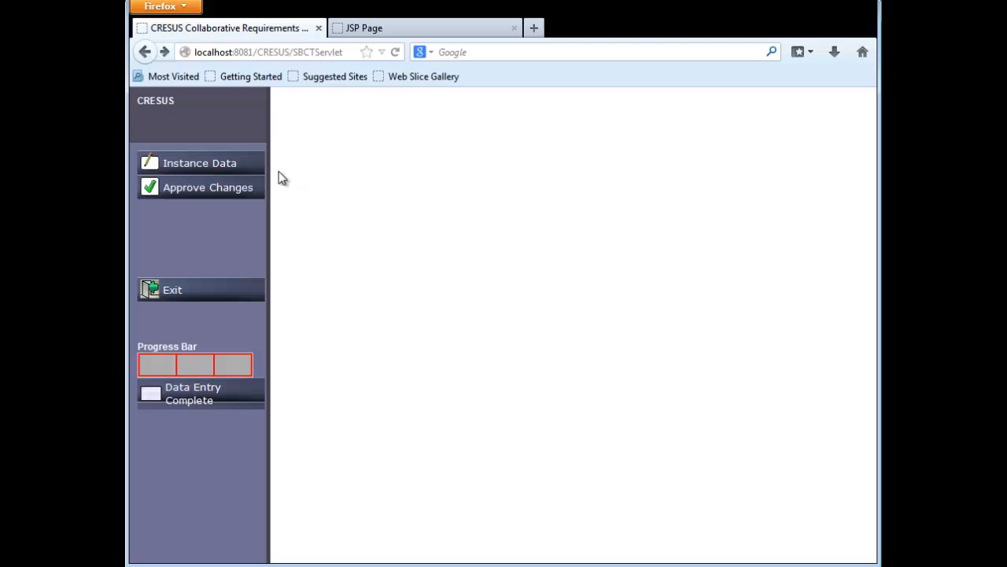
As ita1, check the instance data and accept the pending issuesNewRegistration statement between the clerk and the owner.
{"action": "left_click", "coordinate": [244, 170]}
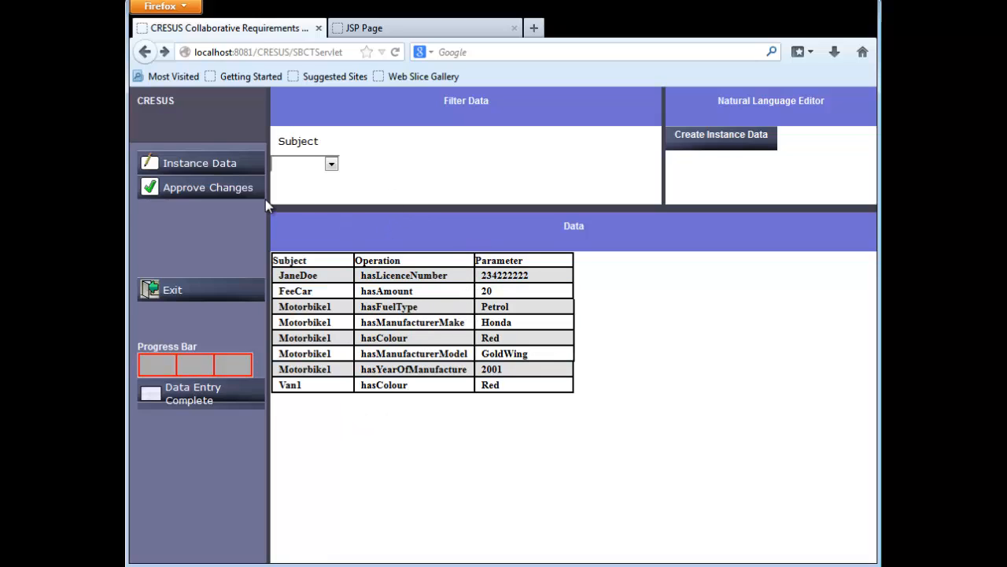
{"action": "left_click", "coordinate": [235, 194]}
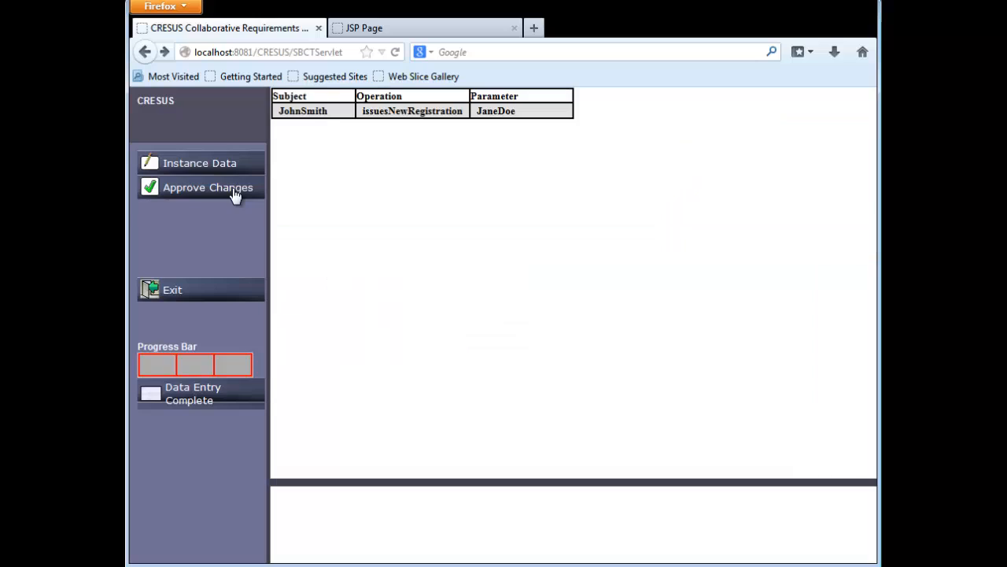
{"action": "left_click", "coordinate": [383, 116]}
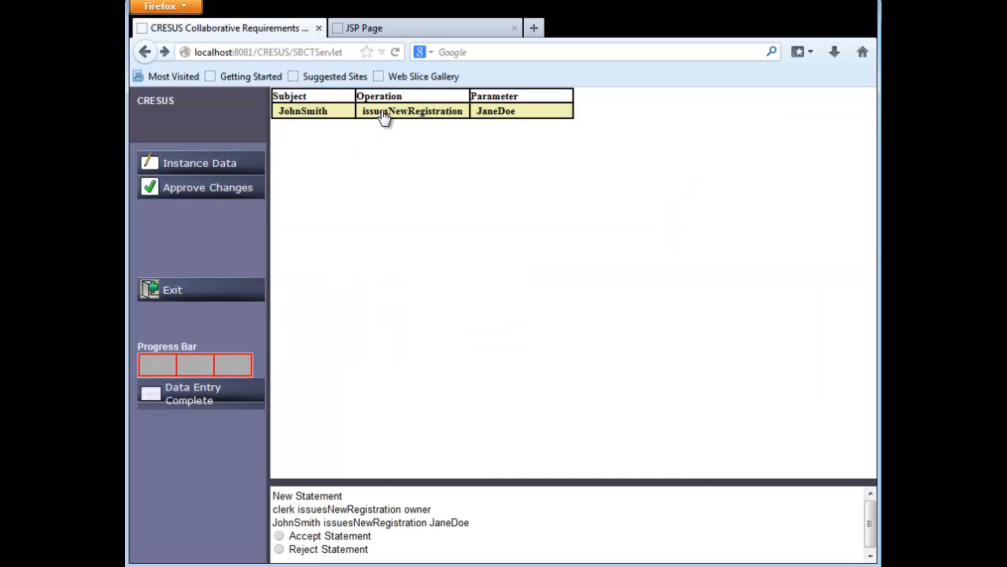
{"action": "left_click", "coordinate": [280, 537]}
Review the updated instance data and mark data entry as complete for ita1.
{"action": "left_click", "coordinate": [246, 170]}
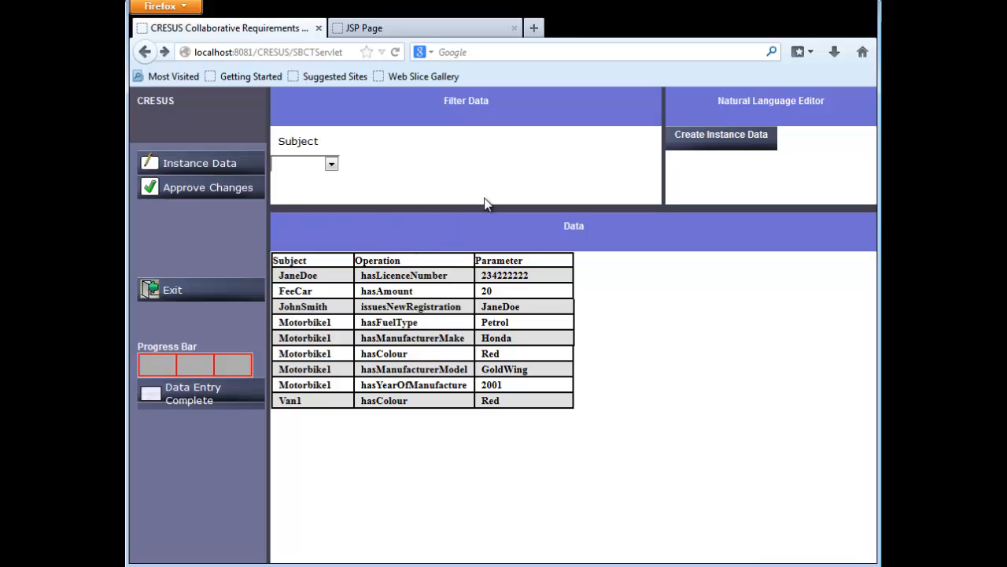
{"action": "left_click", "coordinate": [220, 403]}
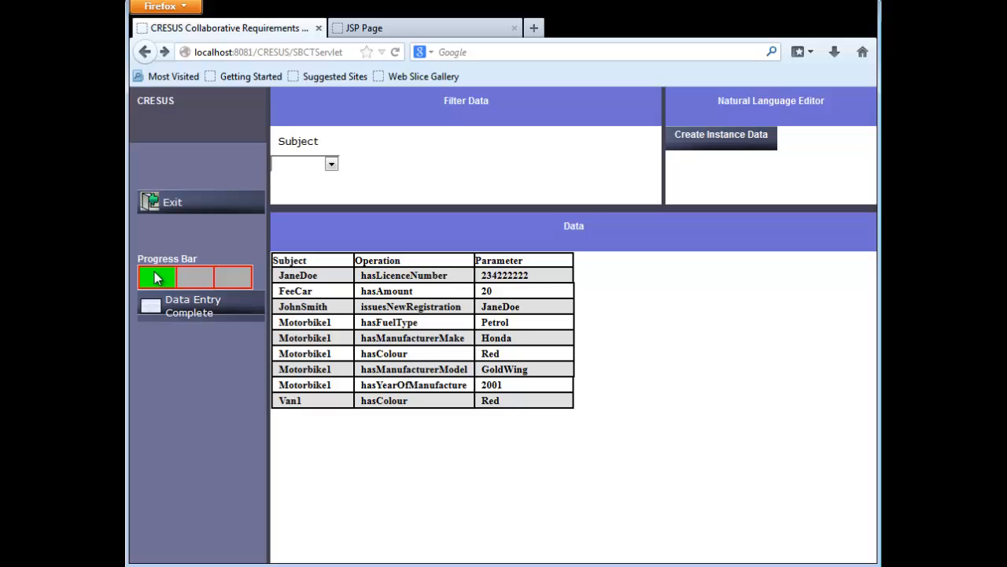
Exit the session and log in as user1 with the account password.
{"action": "left_click", "coordinate": [196, 203]}
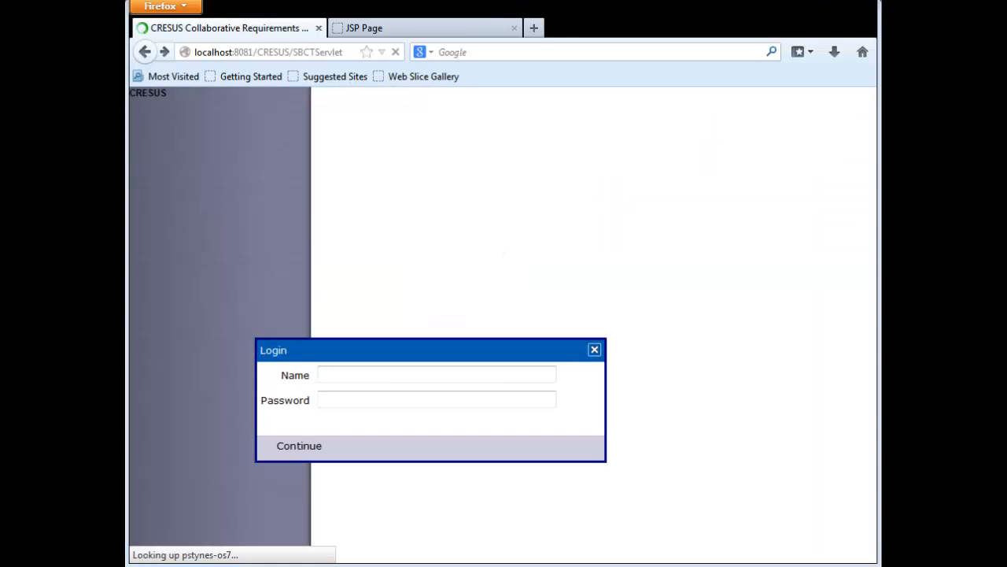
{"action": "left_click", "coordinate": [349, 376]}
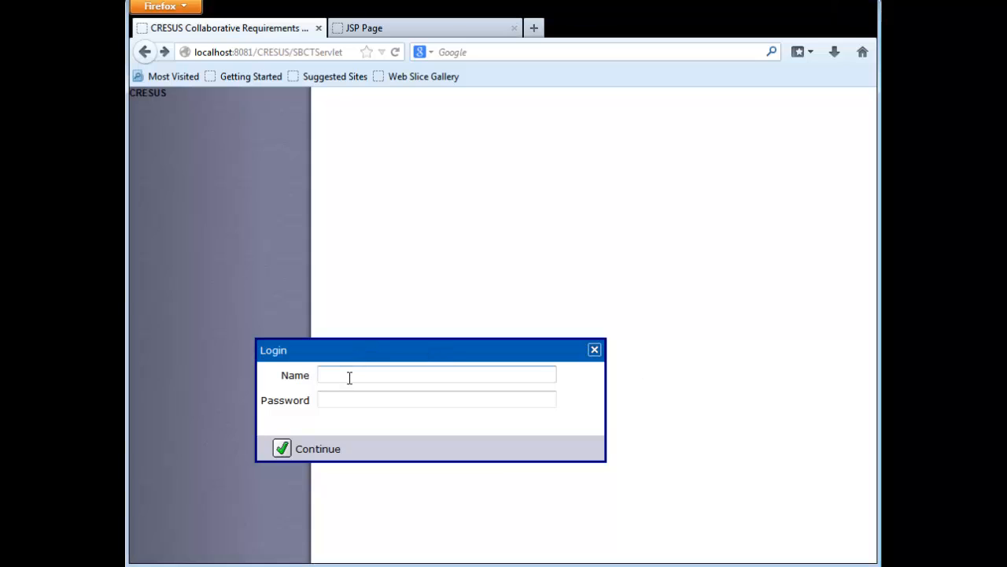
{"action": "type", "text": "user1"}
{"action": "left_click", "coordinate": [346, 401]}
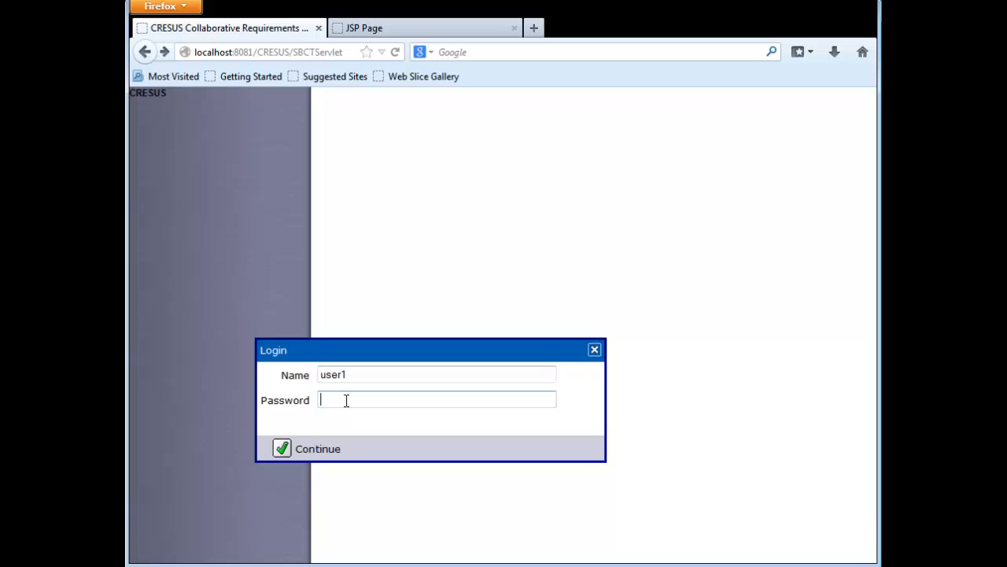
{"action": "type", "text": "•••"}
{"action": "left_click", "coordinate": [323, 455]}
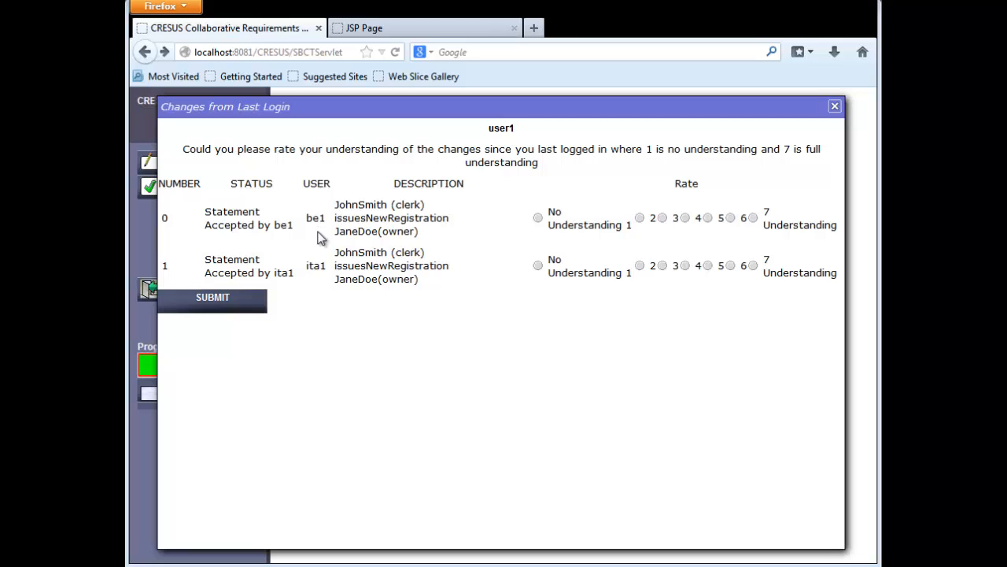
Rate the understanding of the be1 and ita1 statement acceptances as 7 and submit the ratings.
{"action": "left_click", "coordinate": [754, 218]}
{"action": "left_click", "coordinate": [755, 268]}
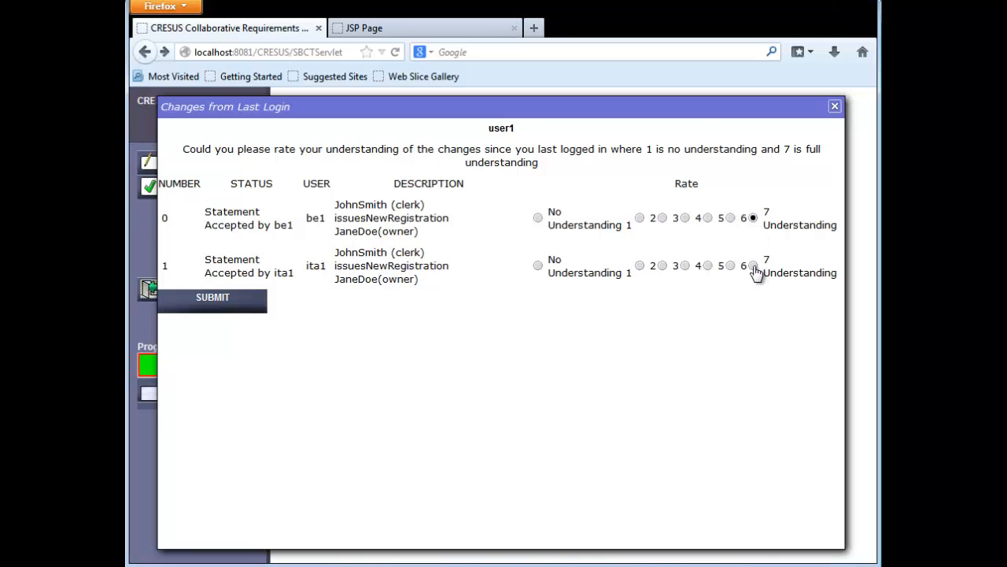
{"action": "left_click", "coordinate": [203, 306]}
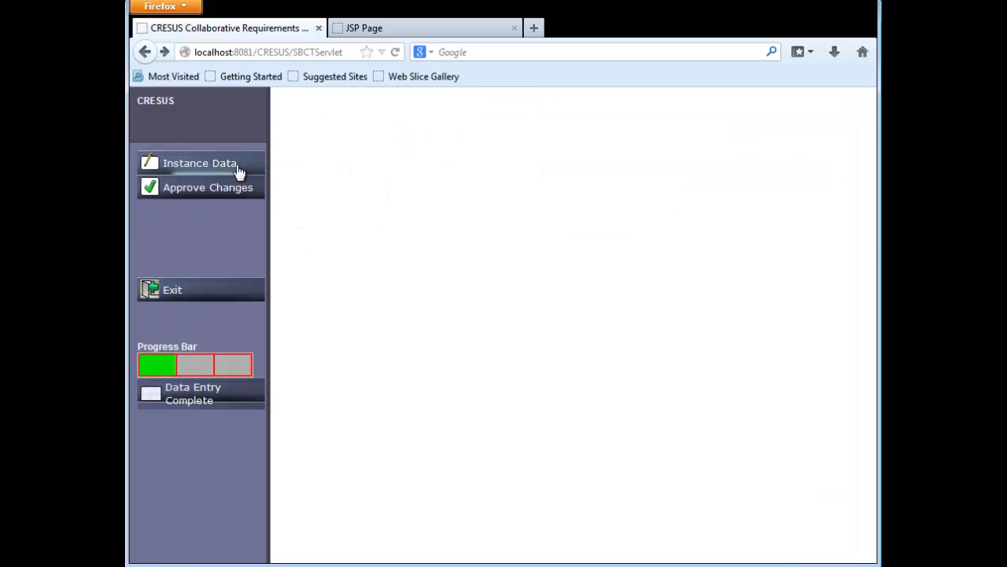
Check the clerk's registration statement in the instance data and the pending approvals, and mark data entry as complete for user1.
{"action": "left_click", "coordinate": [239, 172]}
{"action": "left_click", "coordinate": [312, 291]}
{"action": "left_click", "coordinate": [321, 308]}
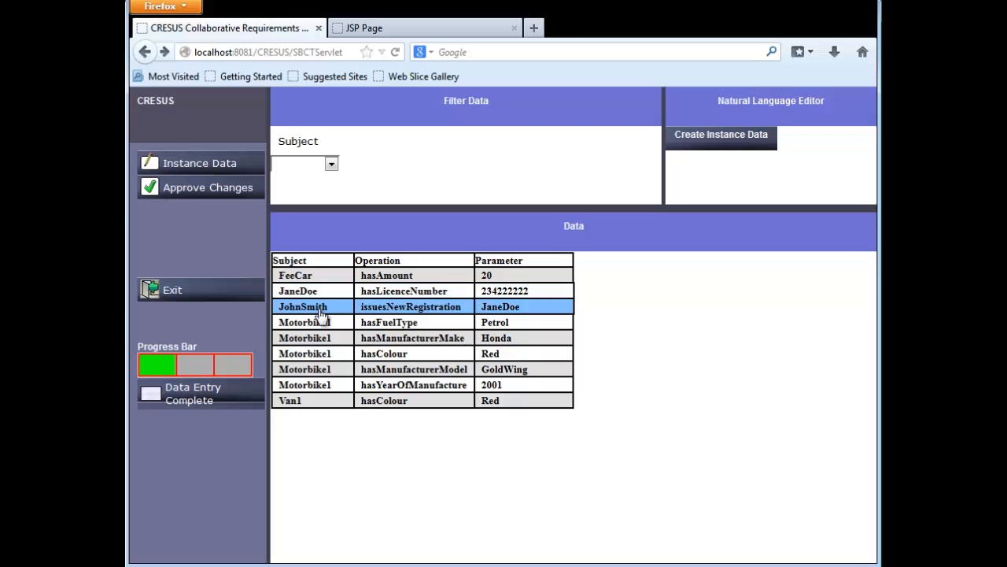
{"action": "left_click", "coordinate": [190, 189]}
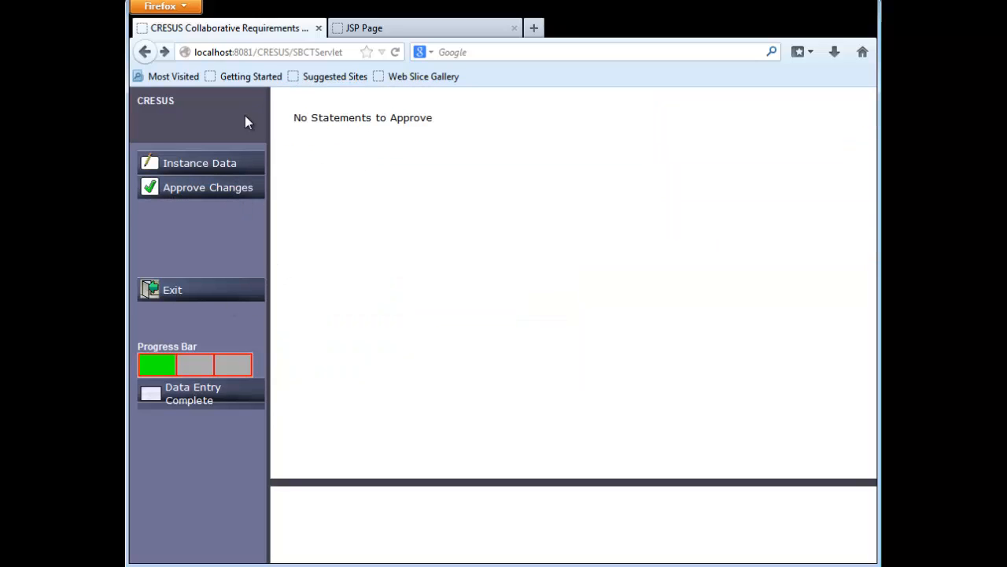
{"action": "left_click", "coordinate": [196, 401]}
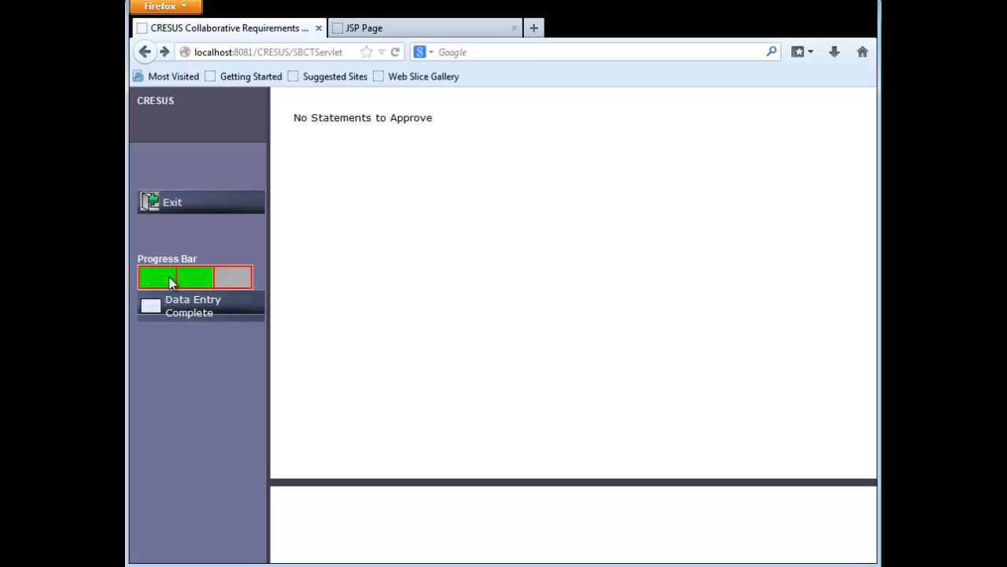
Exit the session and log in again as be1 with the account password.
{"action": "left_click", "coordinate": [213, 212]}
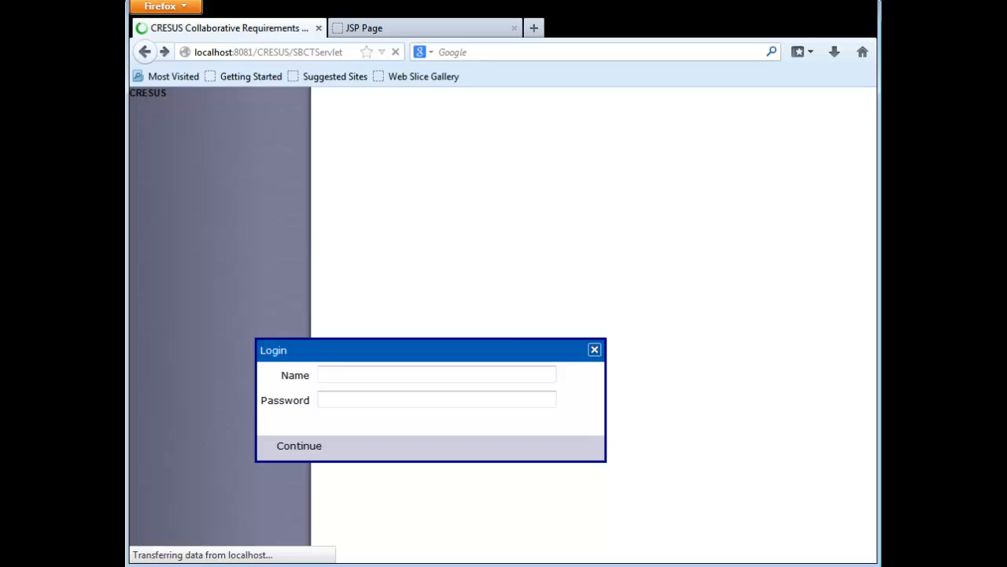
{"action": "left_click", "coordinate": [331, 376]}
{"action": "type", "text": "bet"}
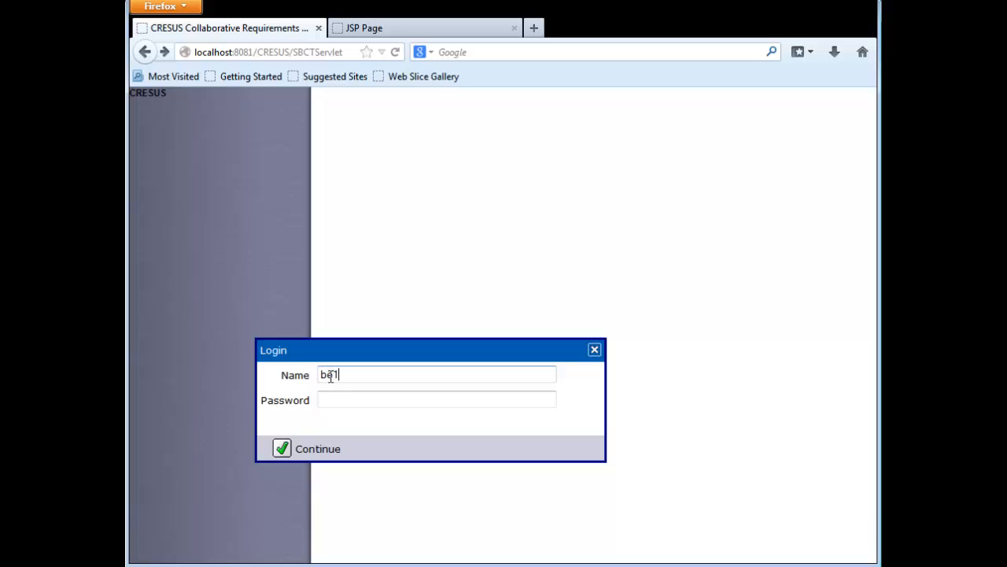
{"action": "left_click", "coordinate": [323, 404]}
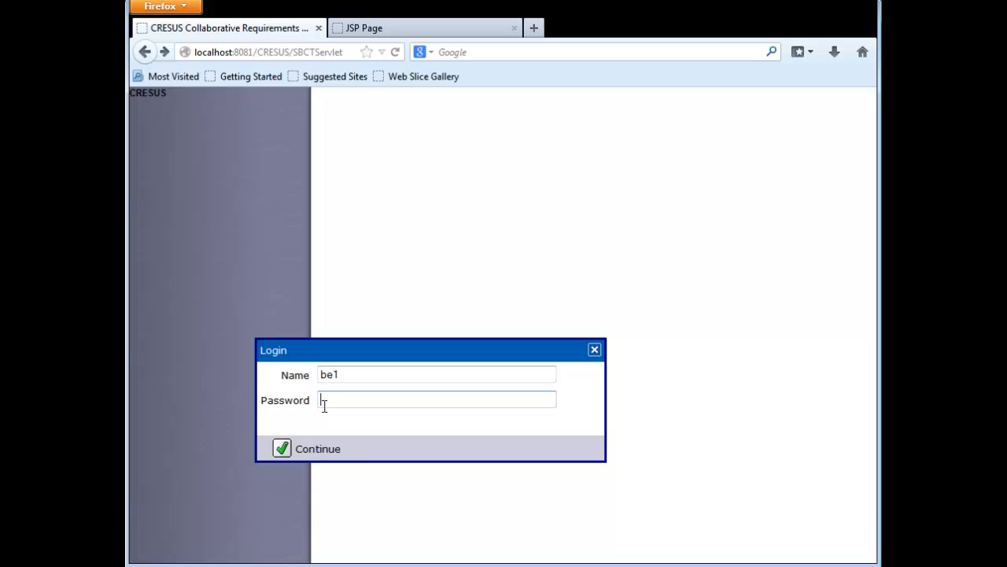
{"action": "type", "text": "•••"}
{"action": "left_click", "coordinate": [321, 451]}
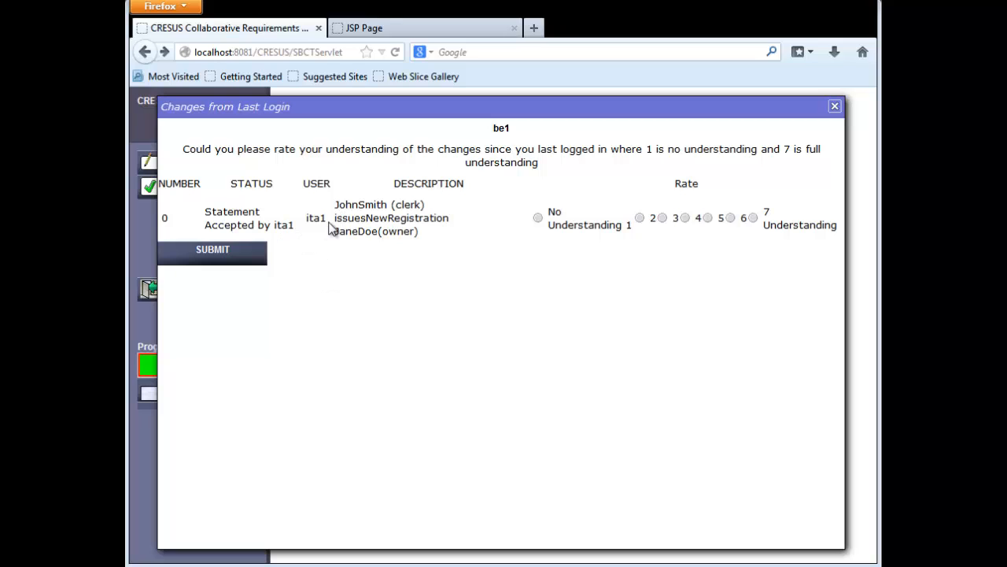
Rate the understanding of the statement acceptance by ita1 as 7 and submit the rating.
{"action": "left_click", "coordinate": [753, 219]}
{"action": "left_click", "coordinate": [217, 254]}
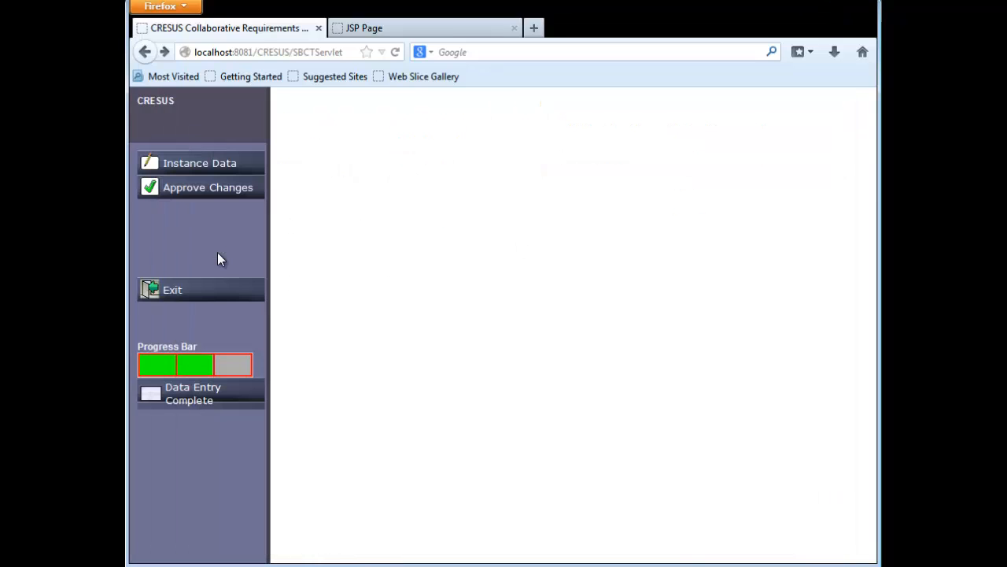
Check the instance data and the list of changes awaiting approval as be1.
{"action": "left_click", "coordinate": [245, 169]}
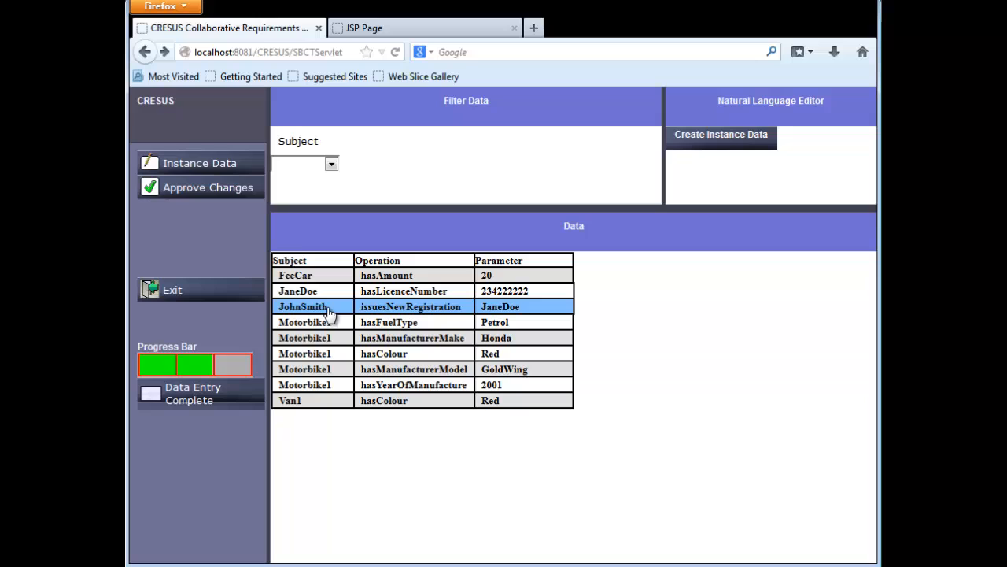
{"action": "left_click", "coordinate": [239, 198]}
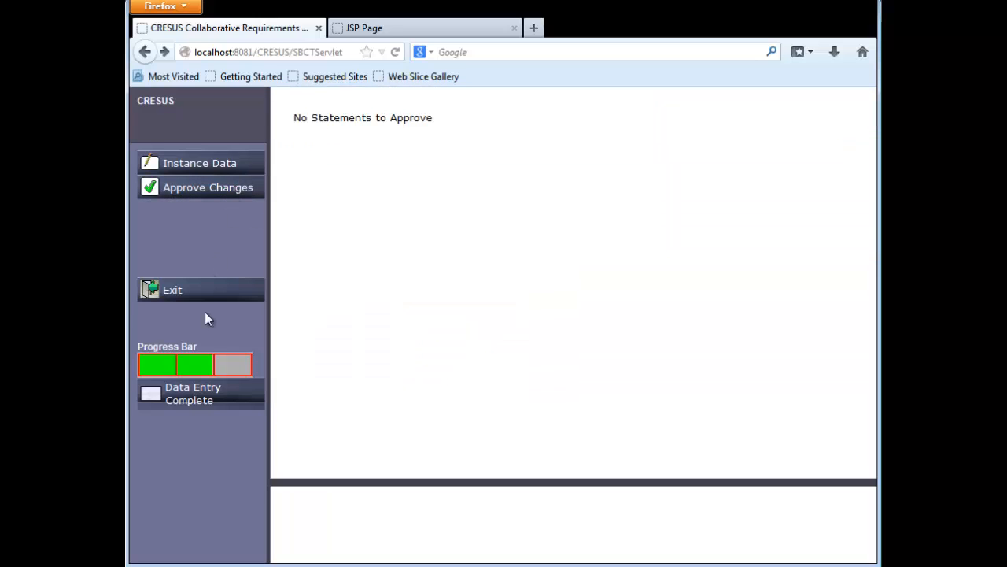